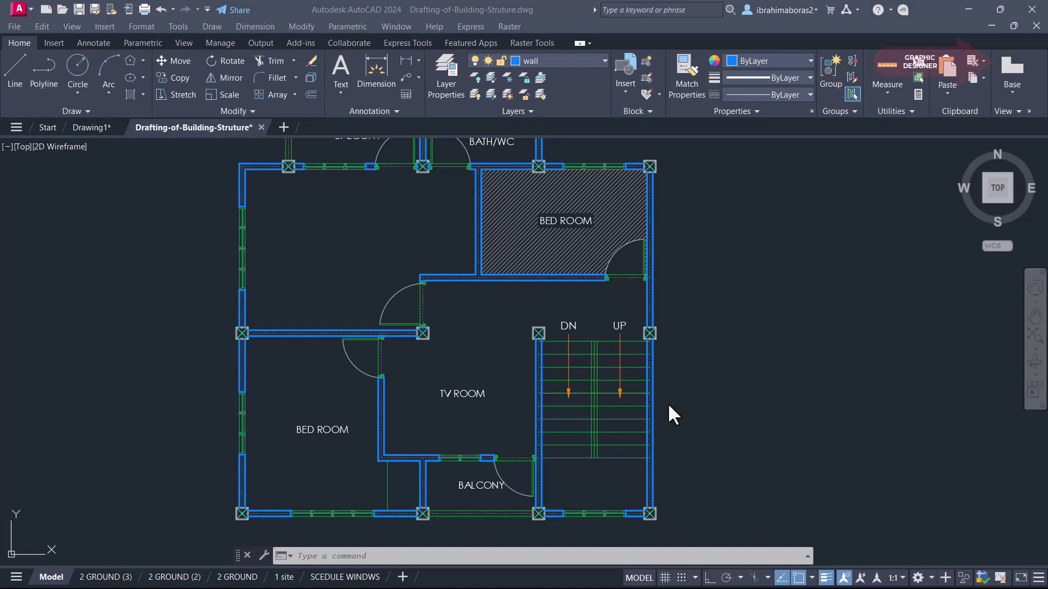
# Step: Zoom and pan the first-floor plan to frame both bedrooms
pyautogui.scroll(-2, 623, 354)
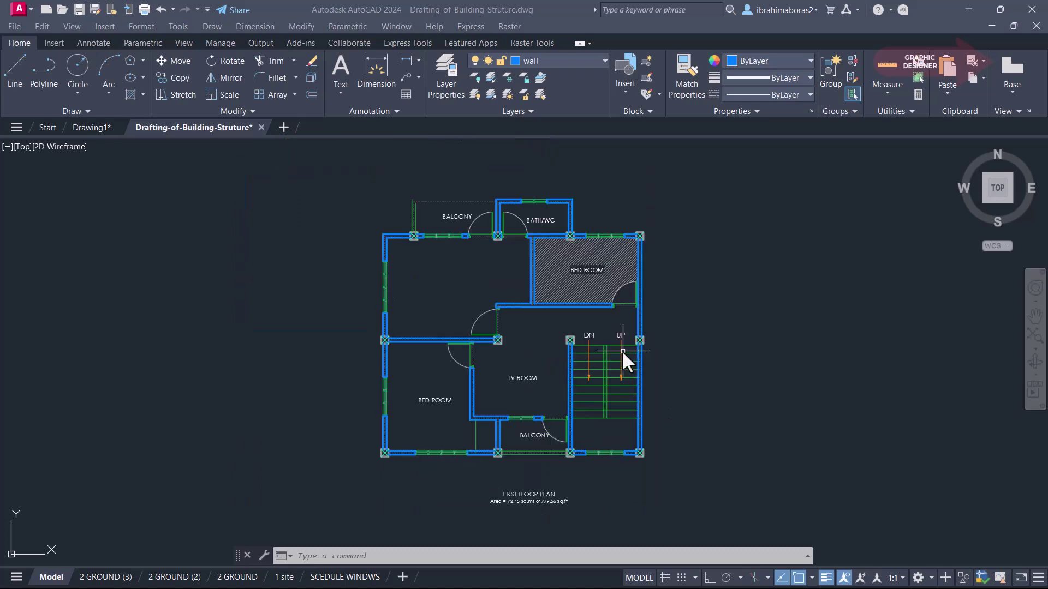
pyautogui.scroll(2, 606, 340)
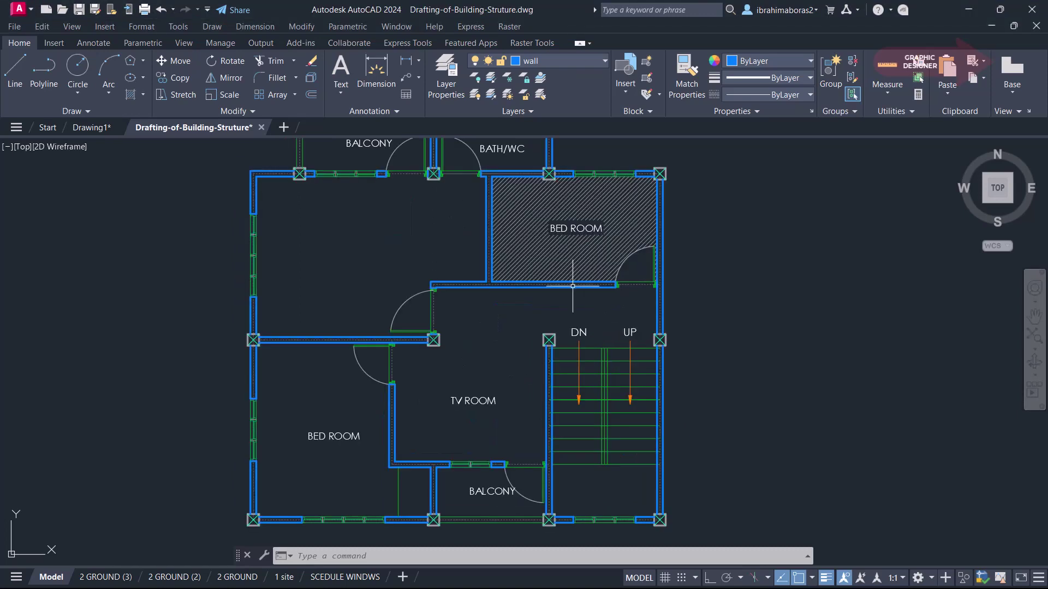
pyautogui.scroll(2, 515, 289)
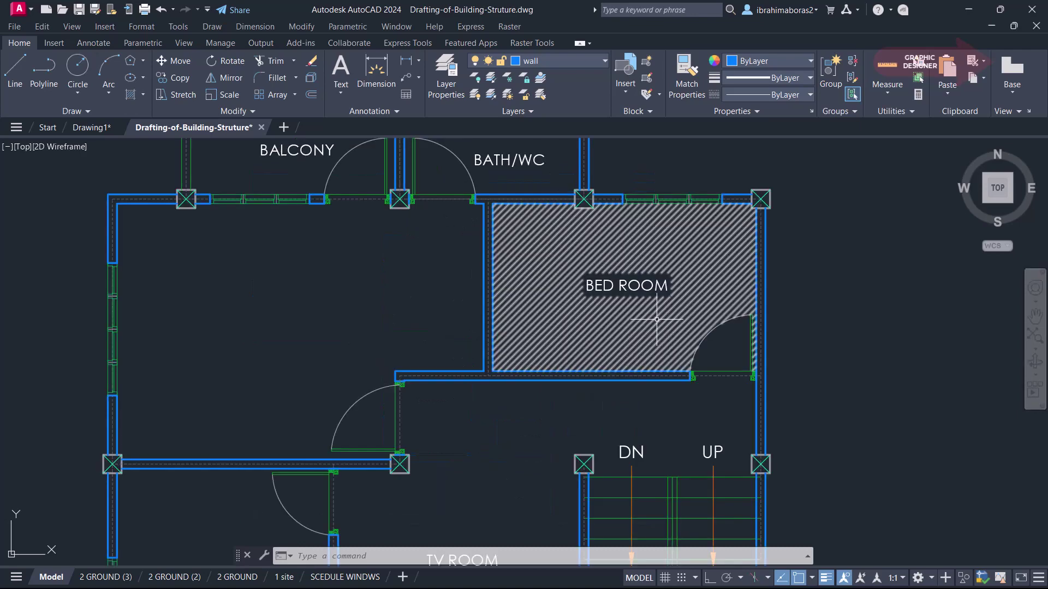
pyautogui.scroll(-2, 603, 229)
pyautogui.moveTo(603, 229); pyautogui.dragTo(571, 220, button='middle')
pyautogui.scroll(-2, 571, 220)
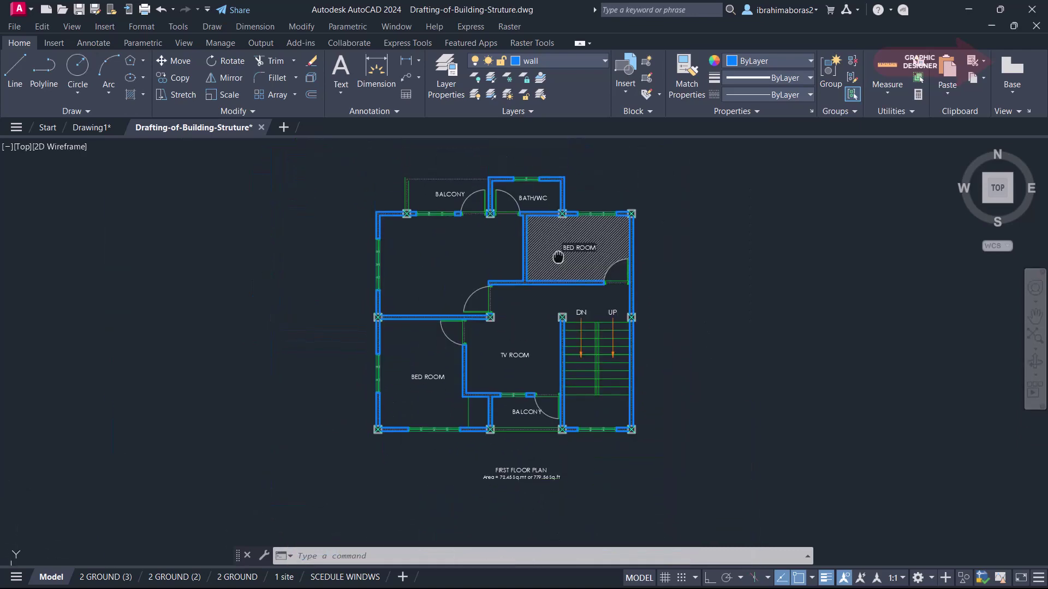
pyautogui.scroll(2, 542, 229)
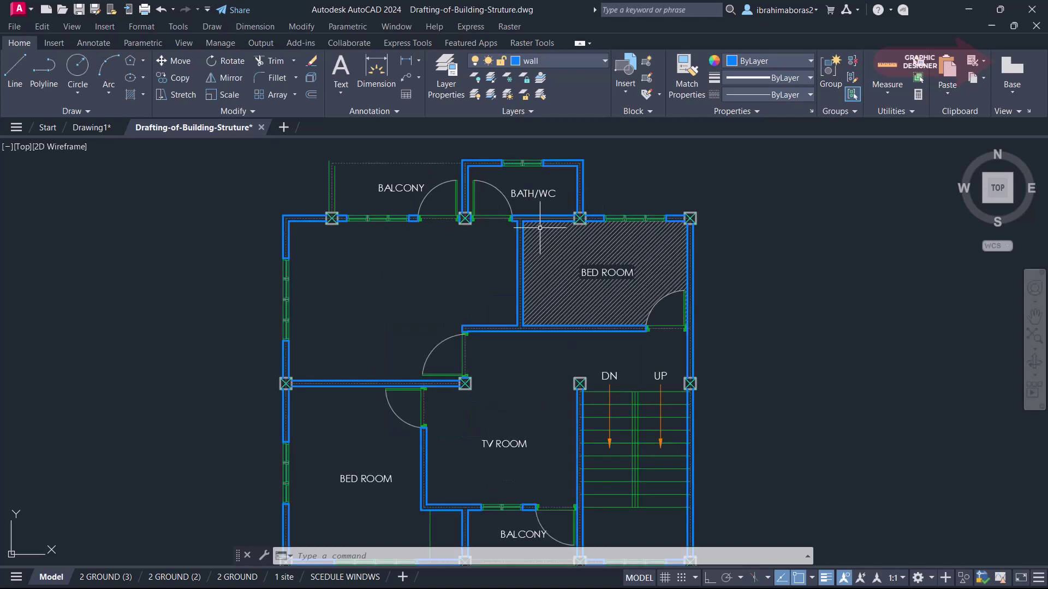
pyautogui.moveTo(443, 273); pyautogui.dragTo(445, 243, button='middle')
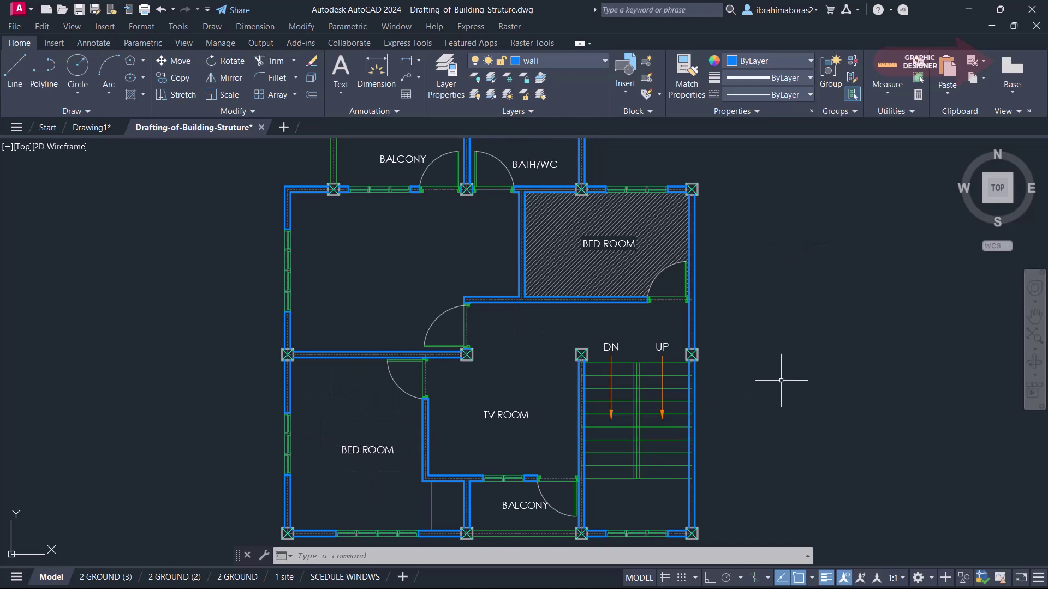
# Step: Hatch the lower-left bedroom via ADDSELECTED, matching the upper bedroom's diagonal hatch
pyautogui.write('ADDSELECTED')
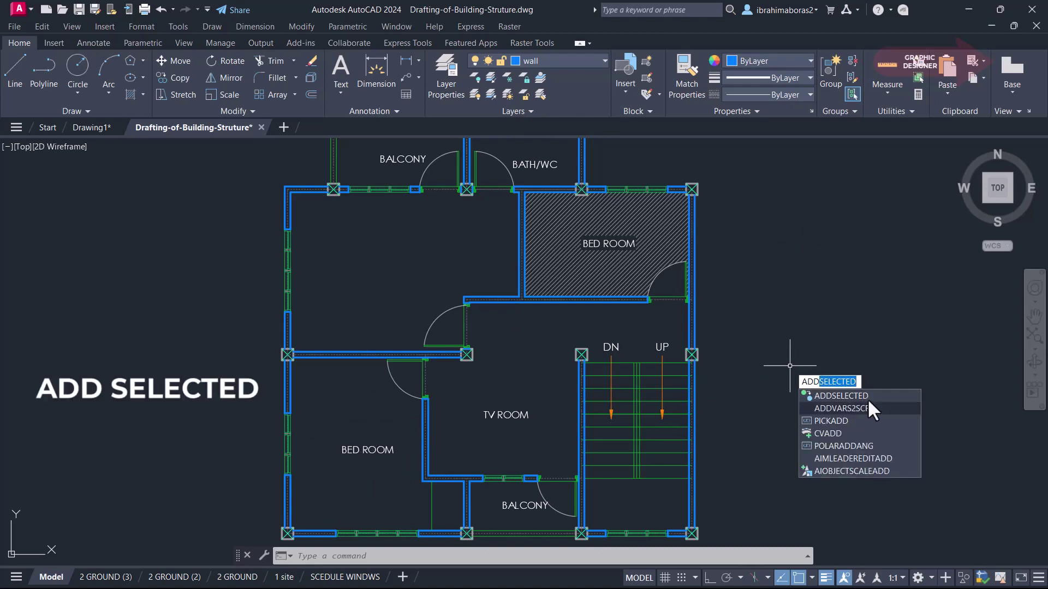
pyautogui.press('Return')
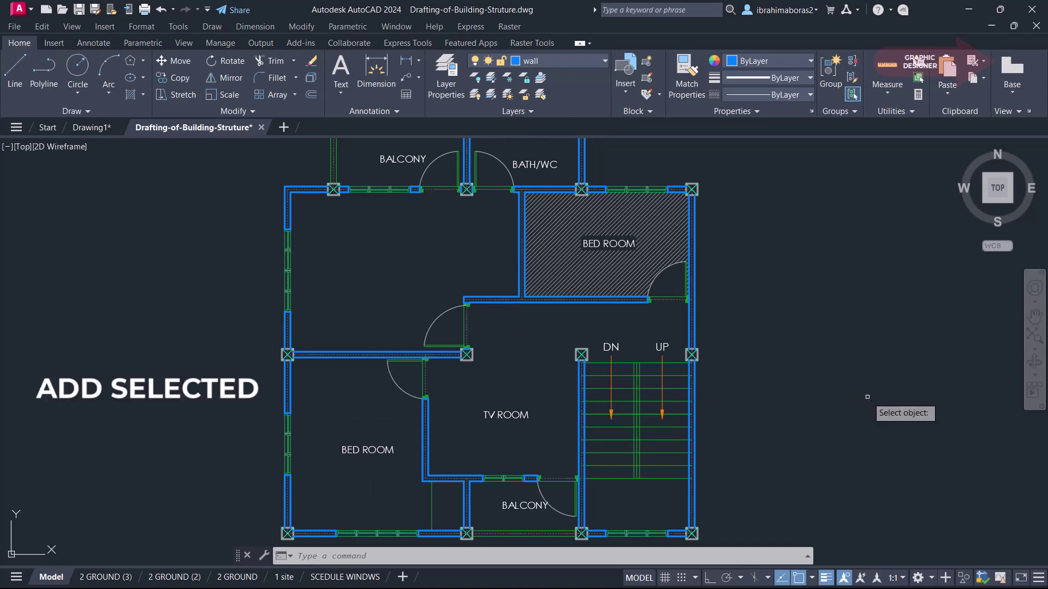
pyautogui.click(568, 223)
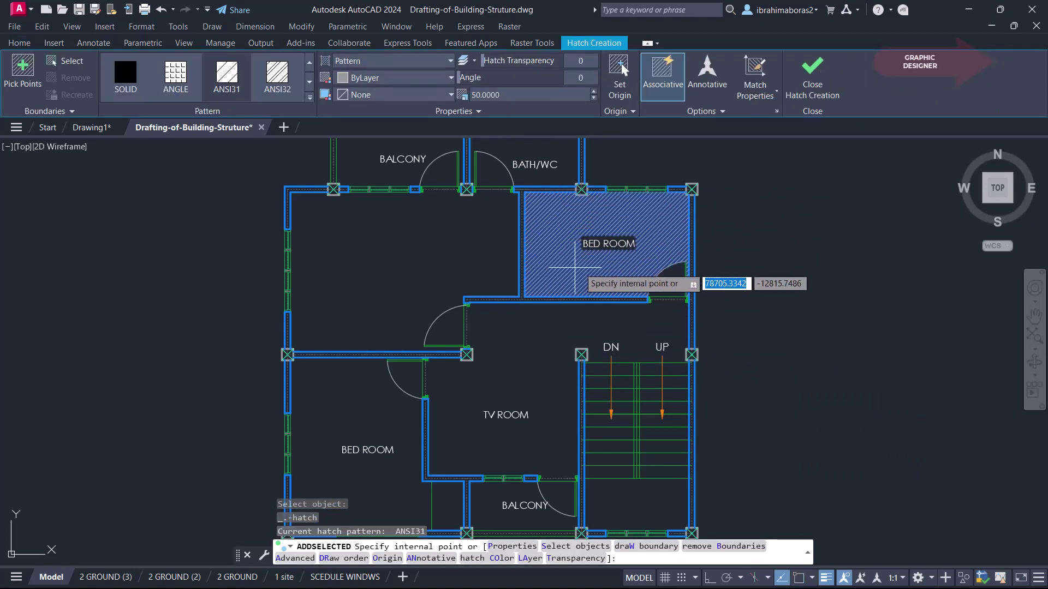
pyautogui.scroll(-2, 376, 382)
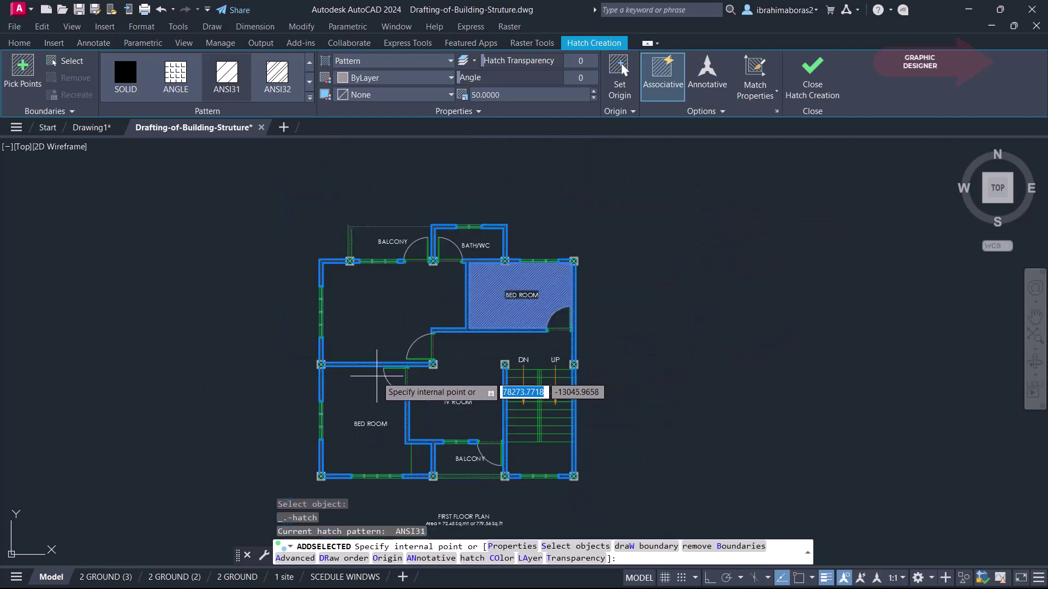
pyautogui.click(366, 395)
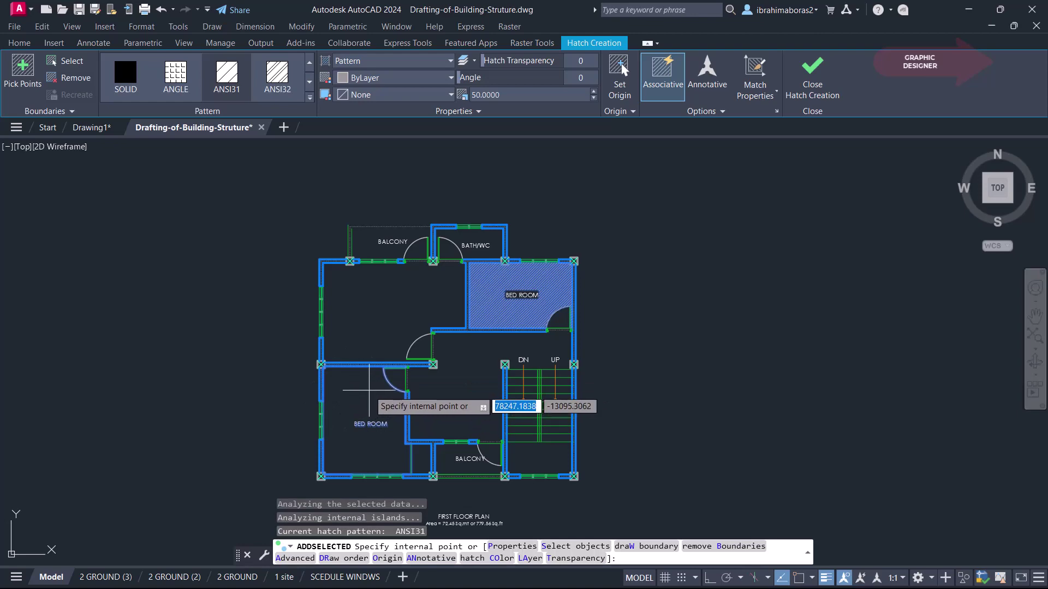
pyautogui.rightClick(369, 391)
pyautogui.click(397, 96)
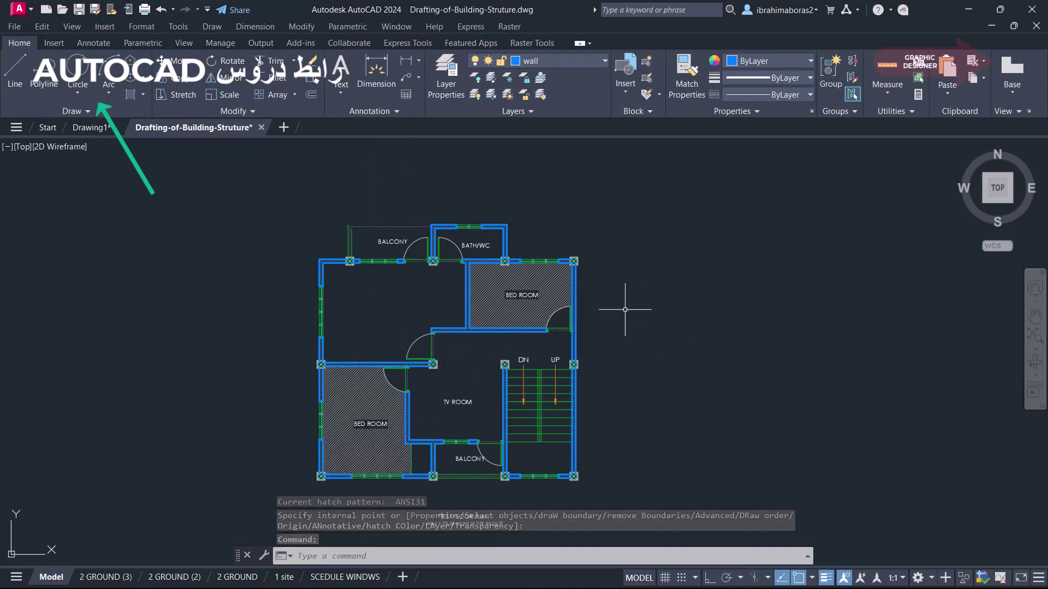
pyautogui.click(551, 281)
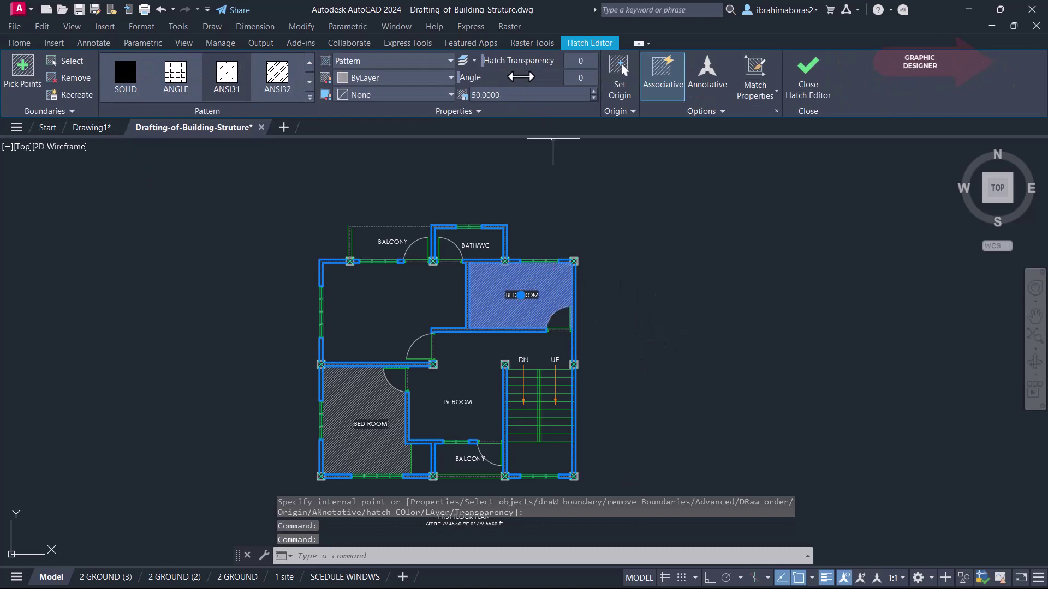
pyautogui.click(27, 44)
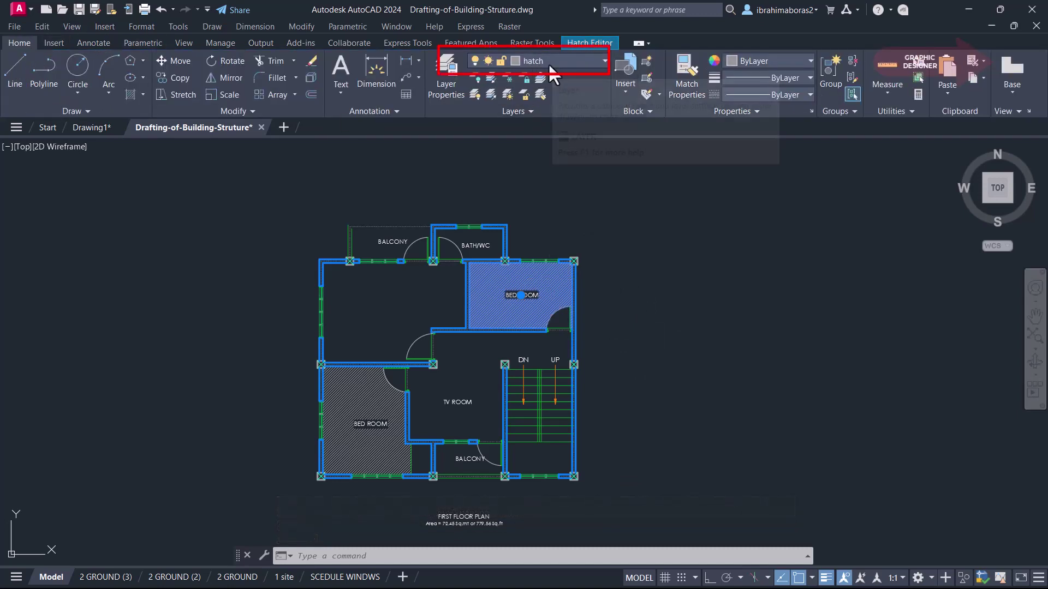
pyautogui.press('Escape')
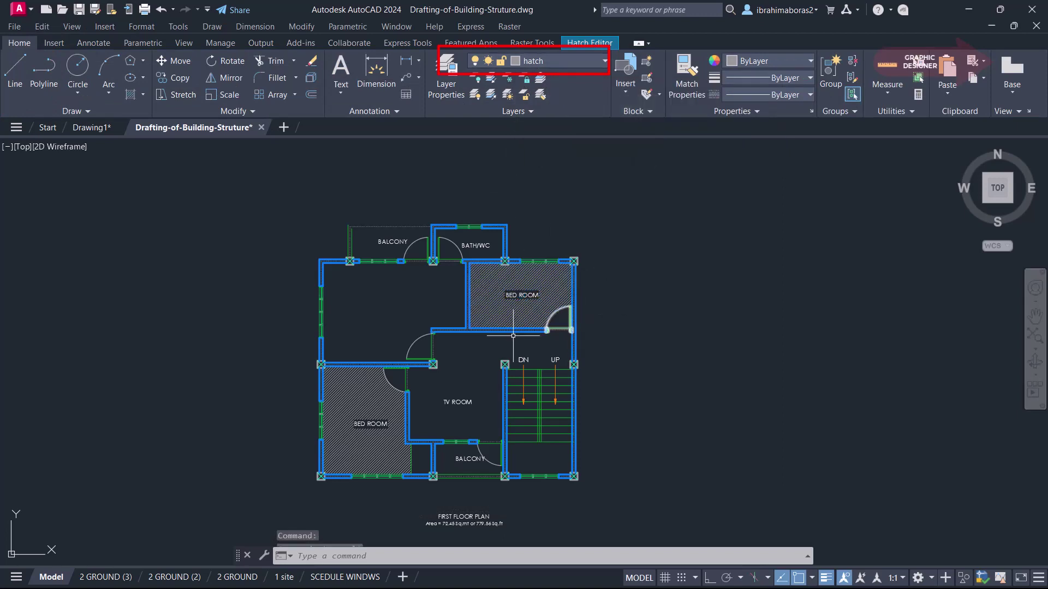
pyautogui.click(355, 437)
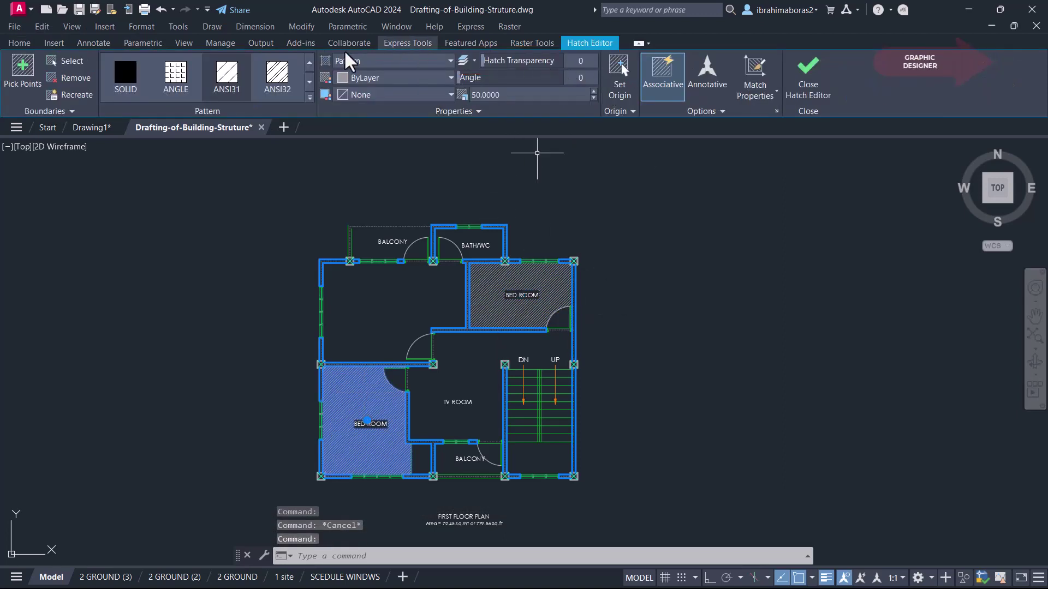
pyautogui.click(19, 43)
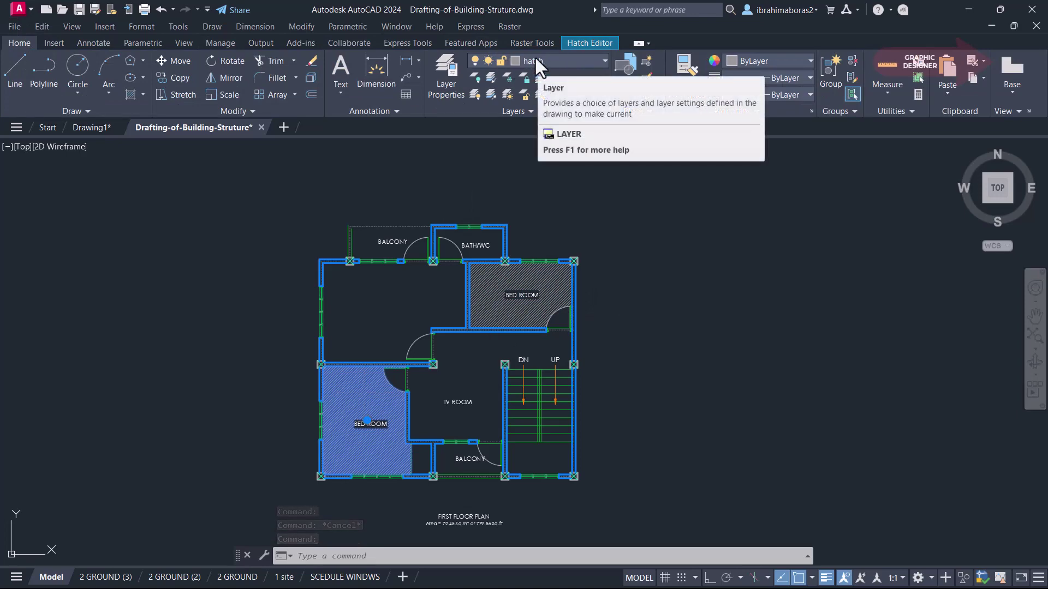
pyautogui.press('Escape')
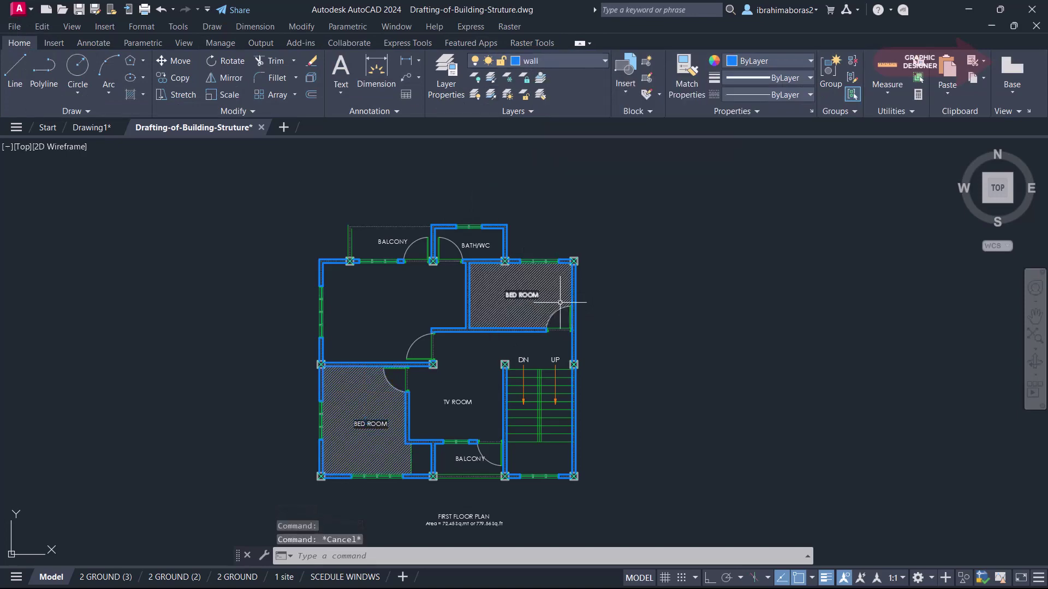
pyautogui.scroll(4, 502, 376)
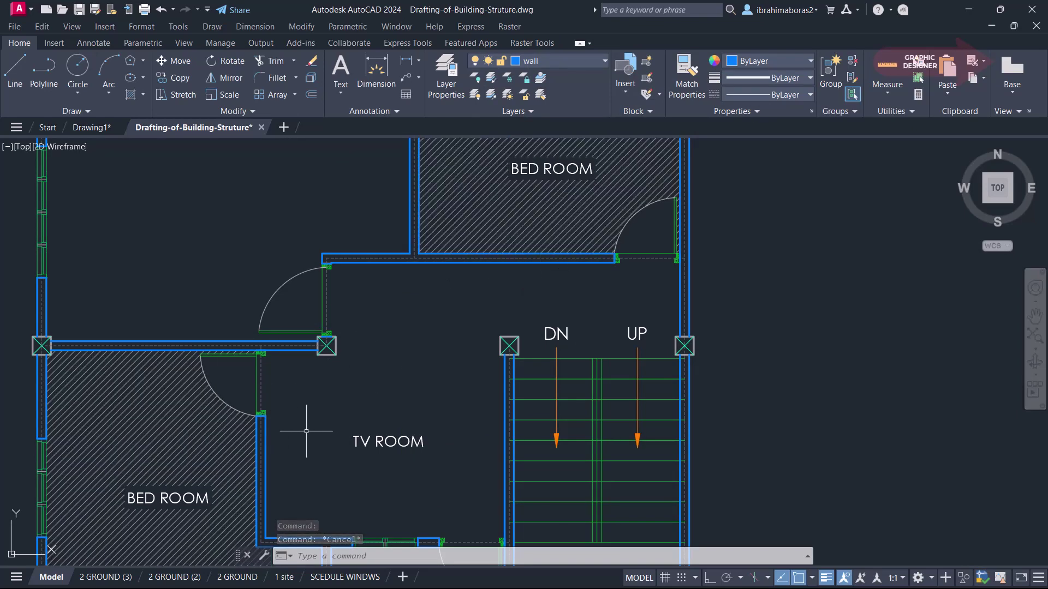
pyautogui.scroll(-2, 371, 377)
pyautogui.moveTo(375, 363); pyautogui.dragTo(433, 356, button='middle')
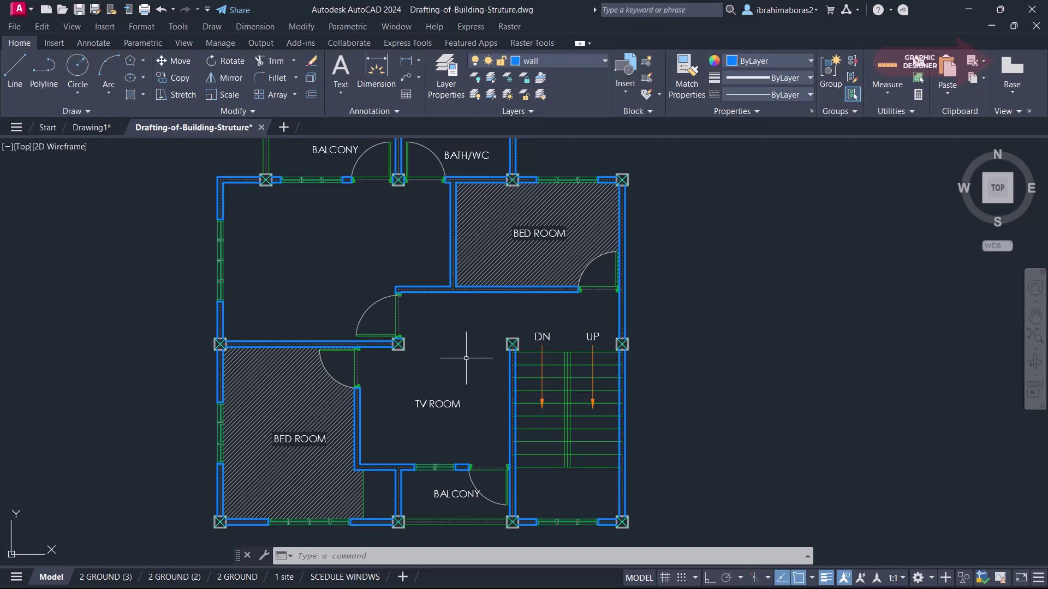
pyautogui.scroll(3, 289, 453)
pyautogui.scroll(-3, 290, 453)
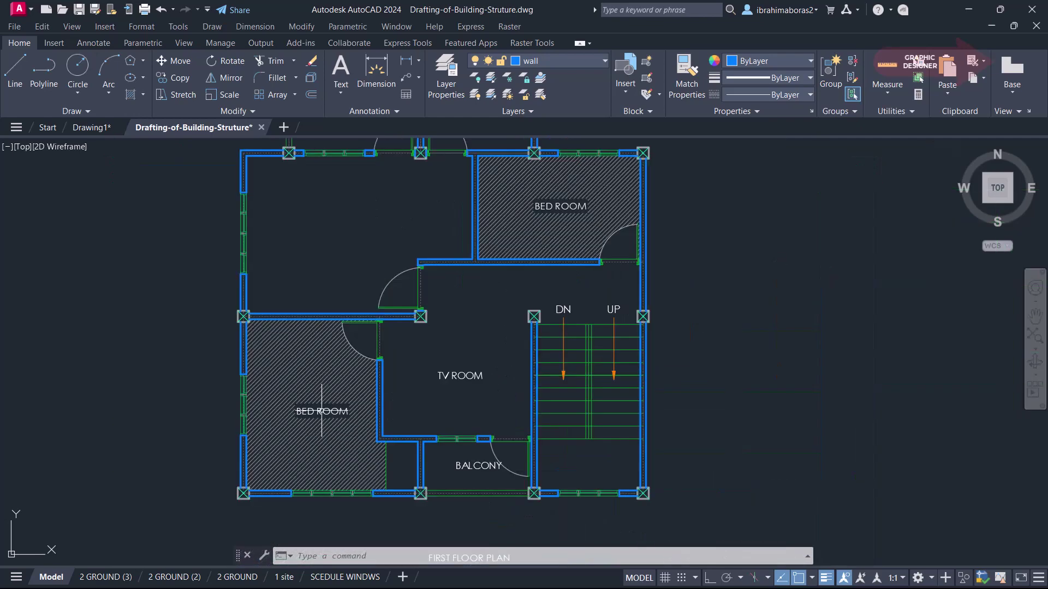
pyautogui.moveTo(327, 382)
pyautogui.mouseDown(button='middle')
pyautogui.moveTo(363, 381)
pyautogui.moveTo(380, 405)
pyautogui.mouseUp(button='middle')
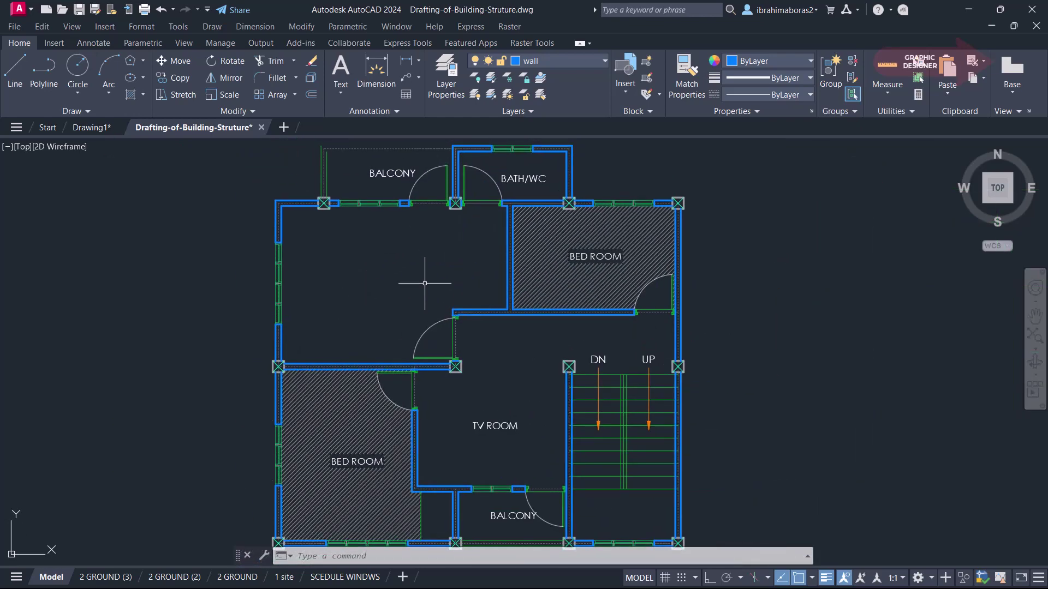
pyautogui.scroll(4, 363, 469)
pyautogui.click(370, 446)
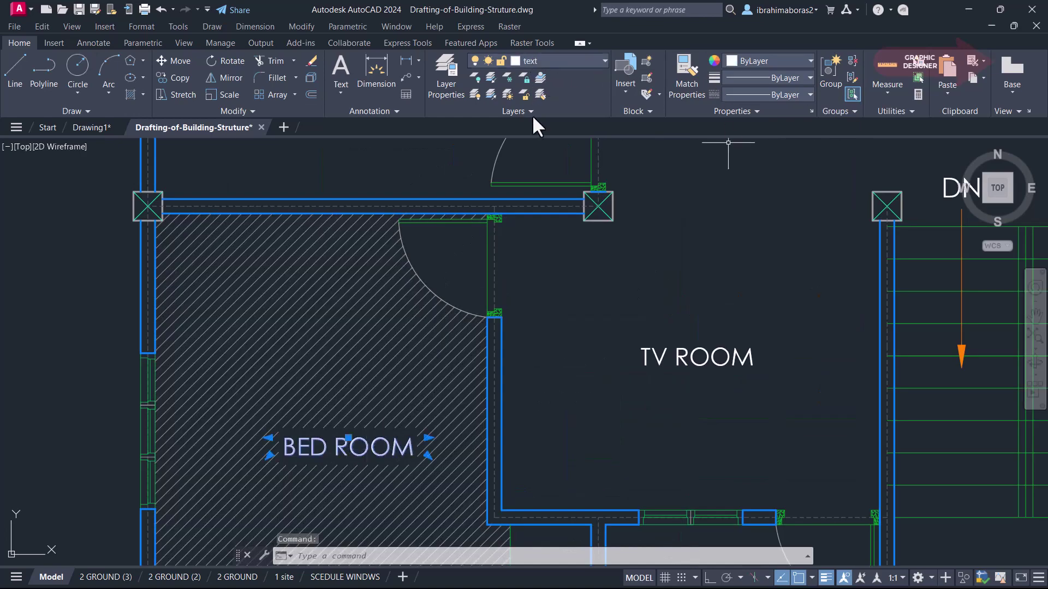
pyautogui.scroll(-2, 471, 206)
pyautogui.scroll(-2, 471, 205)
pyautogui.scroll(-1, 471, 205)
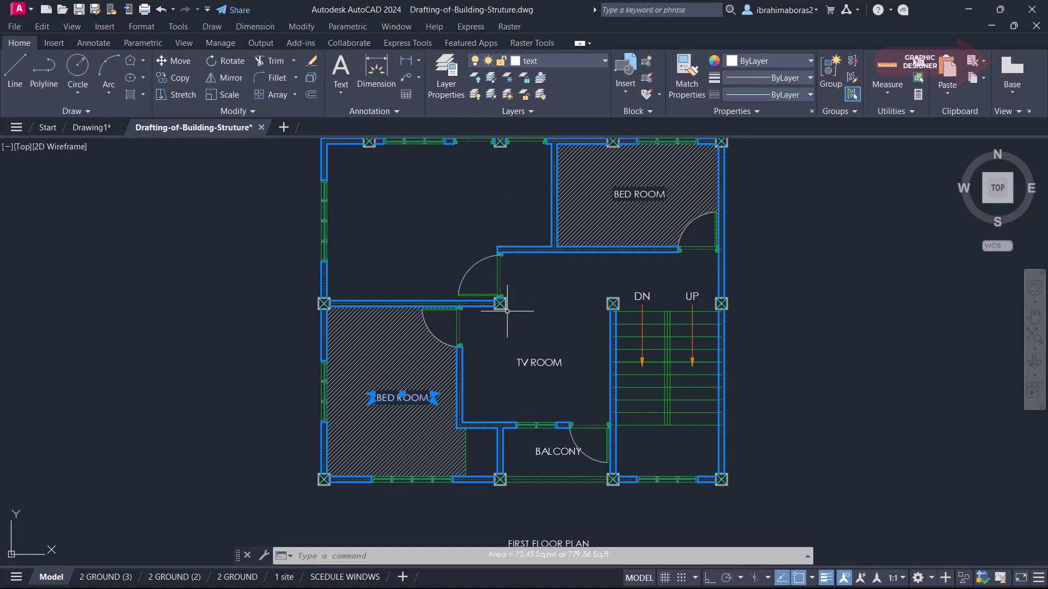
pyautogui.scroll(2, 507, 311)
pyautogui.press('Escape')
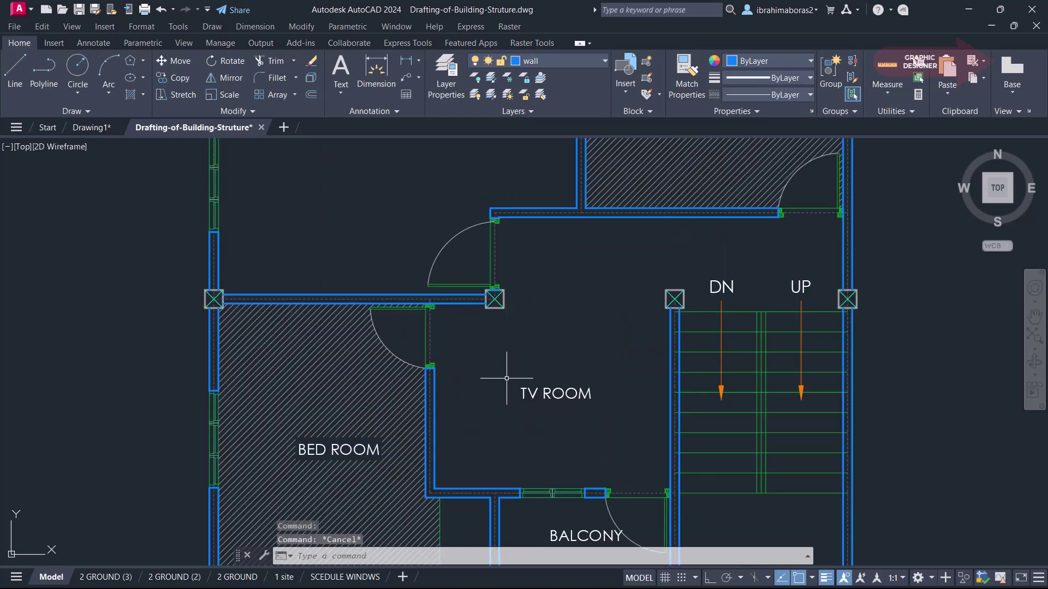
# Step: Add a two-line MASTER BED ROOM label in the upper-left room, copying the BED ROOM text style
pyautogui.write('ADD')
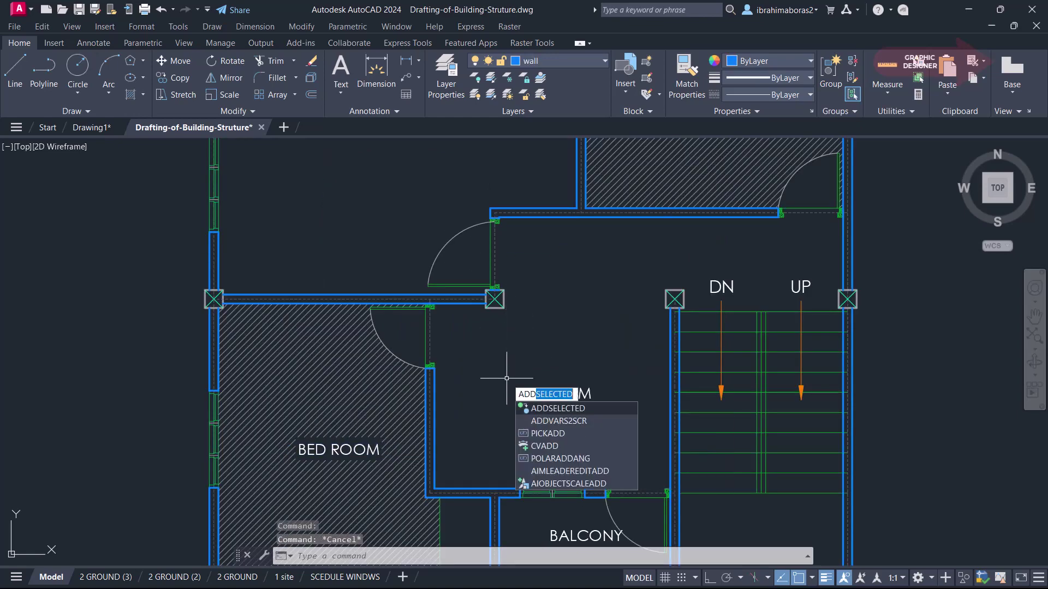
pyautogui.click(548, 410)
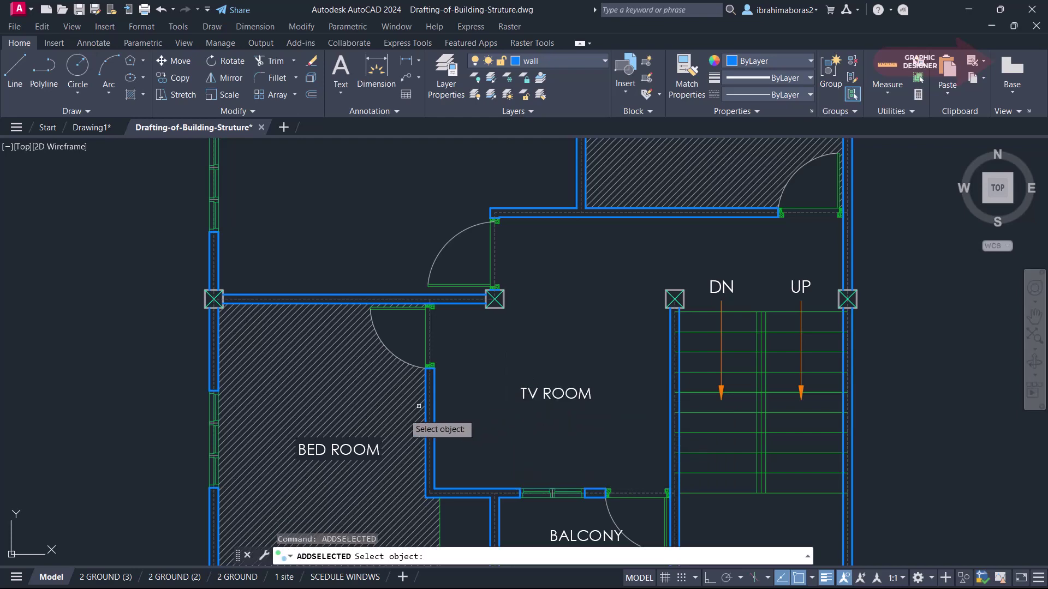
pyautogui.click(349, 451)
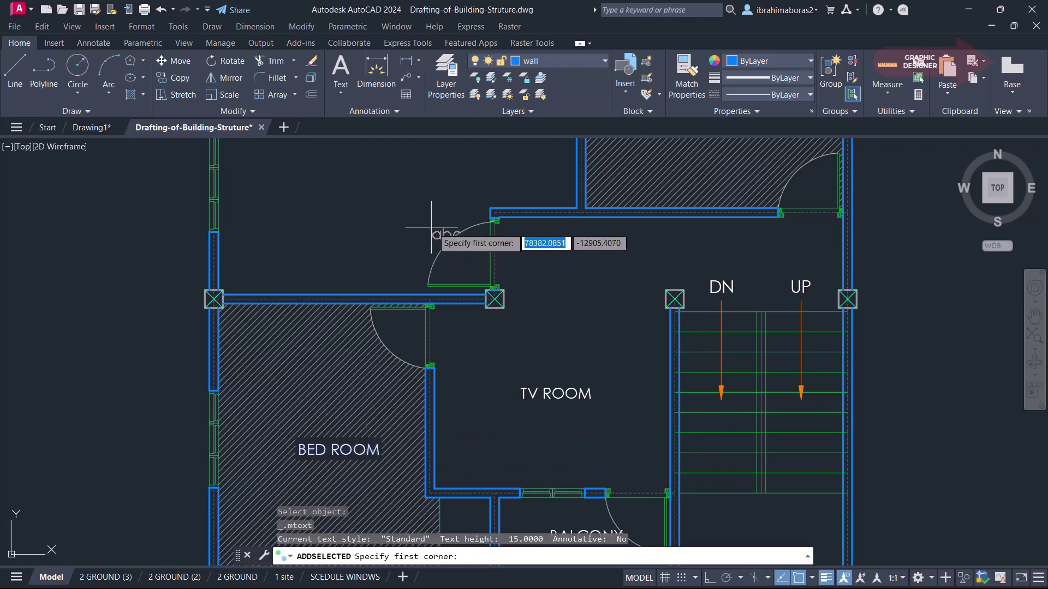
pyautogui.moveTo(433, 232); pyautogui.dragTo(464, 348, button='middle')
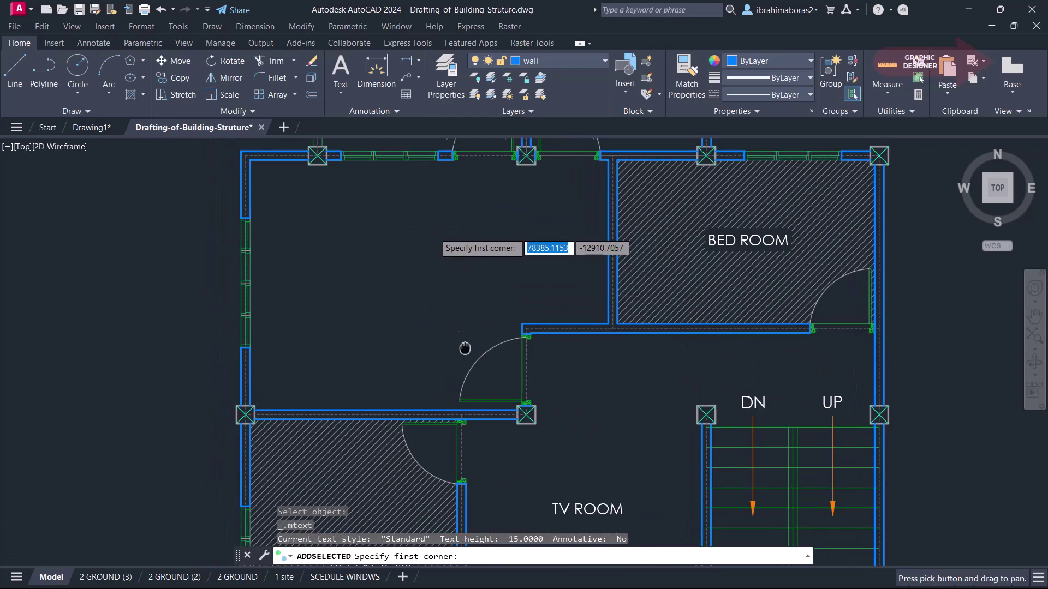
pyautogui.click(377, 285)
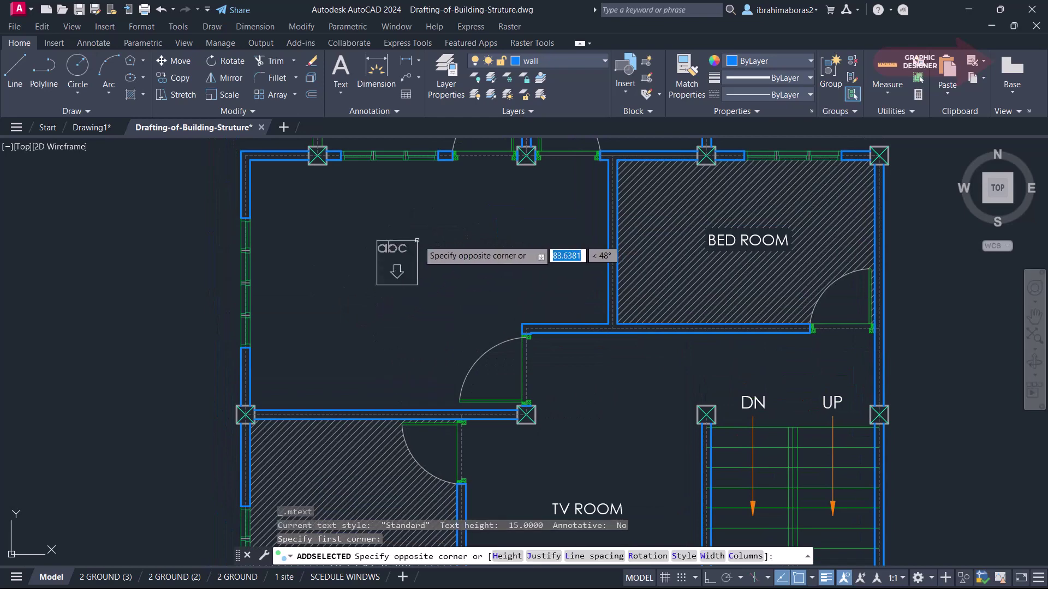
pyautogui.click(473, 235)
pyautogui.write('ma')
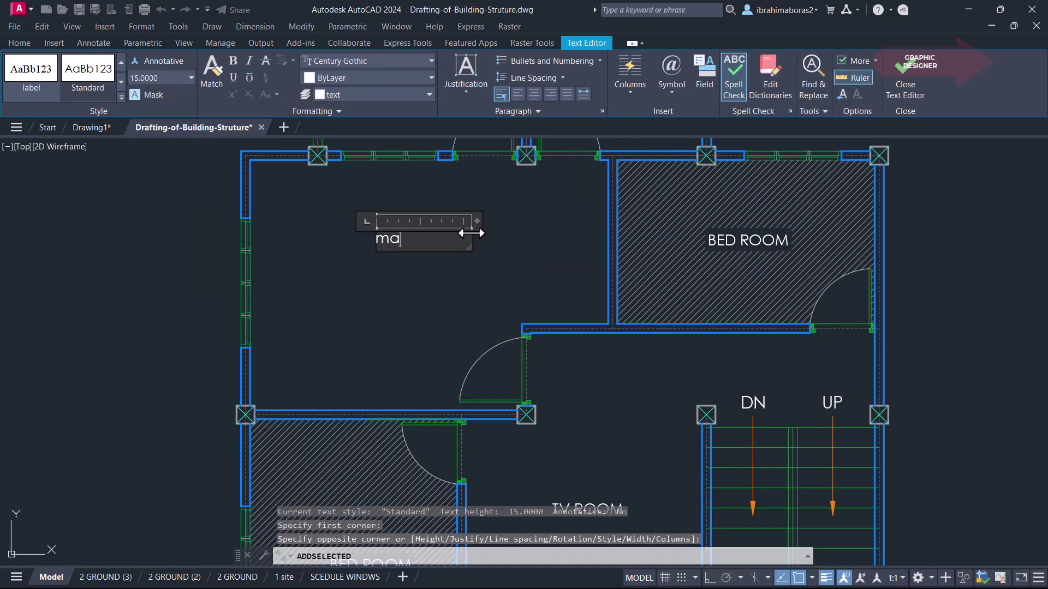
pyautogui.press('BackSpace')
pyautogui.press('BackSpace')
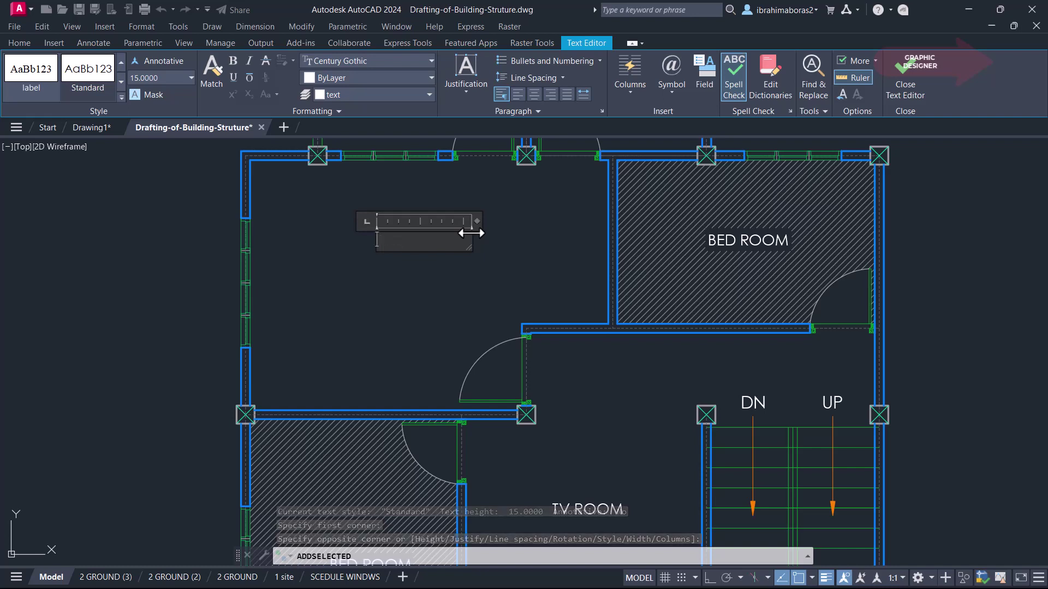
pyautogui.write('MASTER BED')
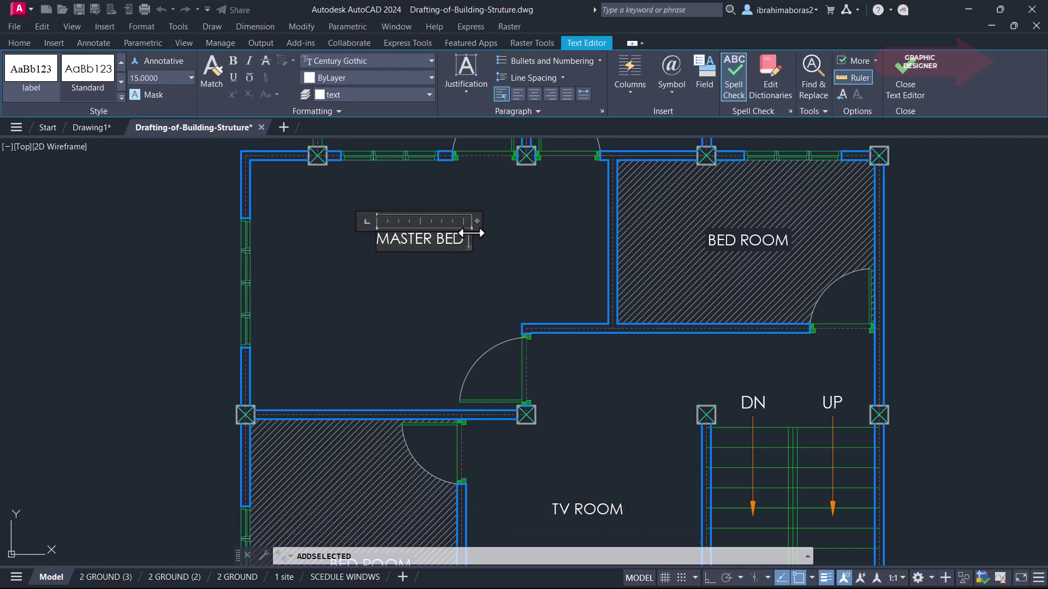
pyautogui.press('Return')
pyautogui.write('ROOM')
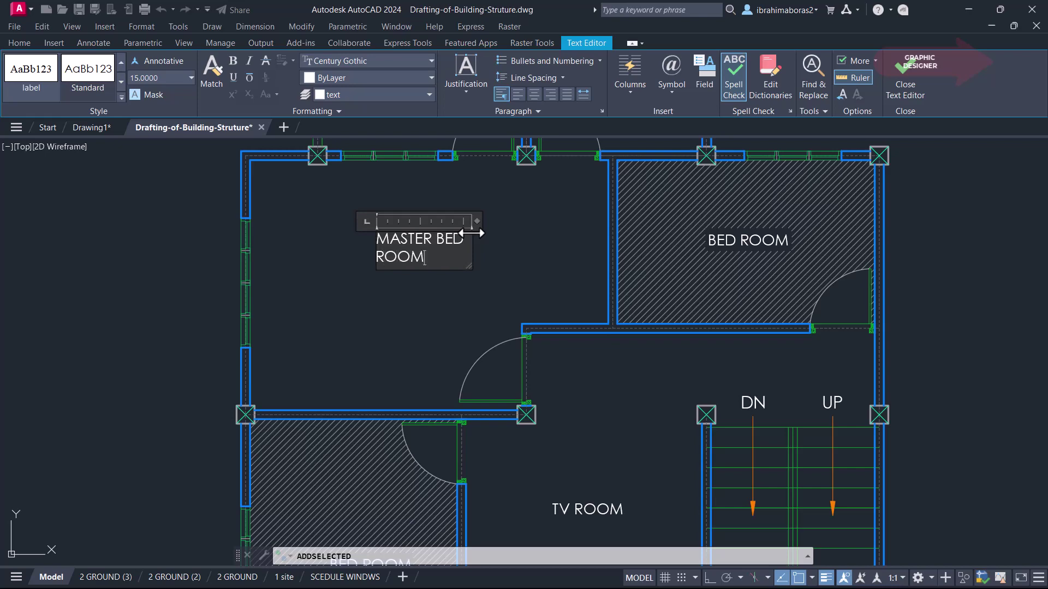
pyautogui.click(505, 263)
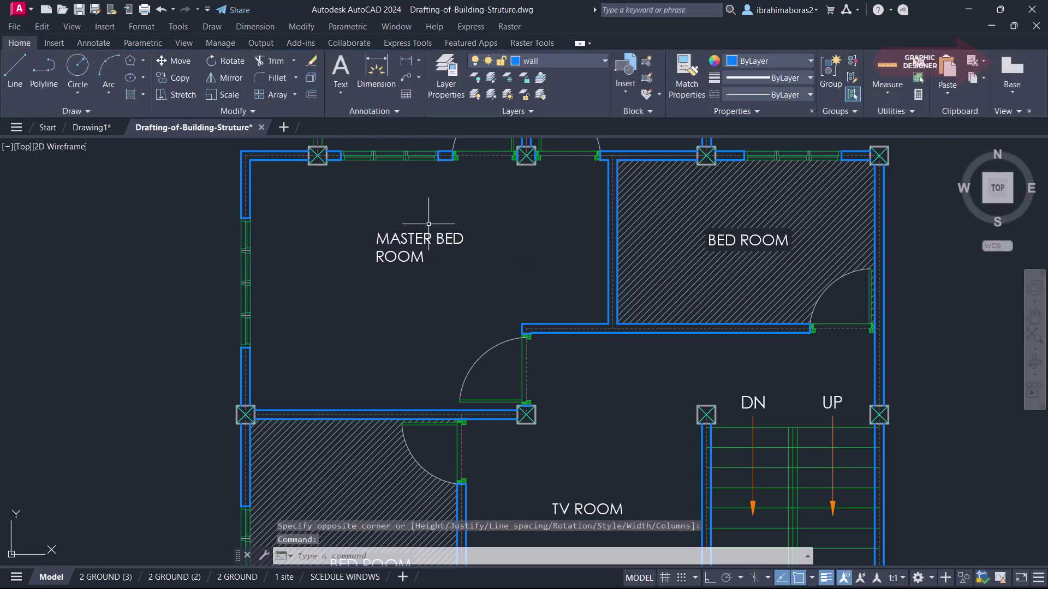
# Step: Zoom and pan to bring the upper-left balcony beside the bath/WC into close view
pyautogui.scroll(-3, 442, 277)
pyautogui.moveTo(474, 278); pyautogui.dragTo(467, 264, button='middle')
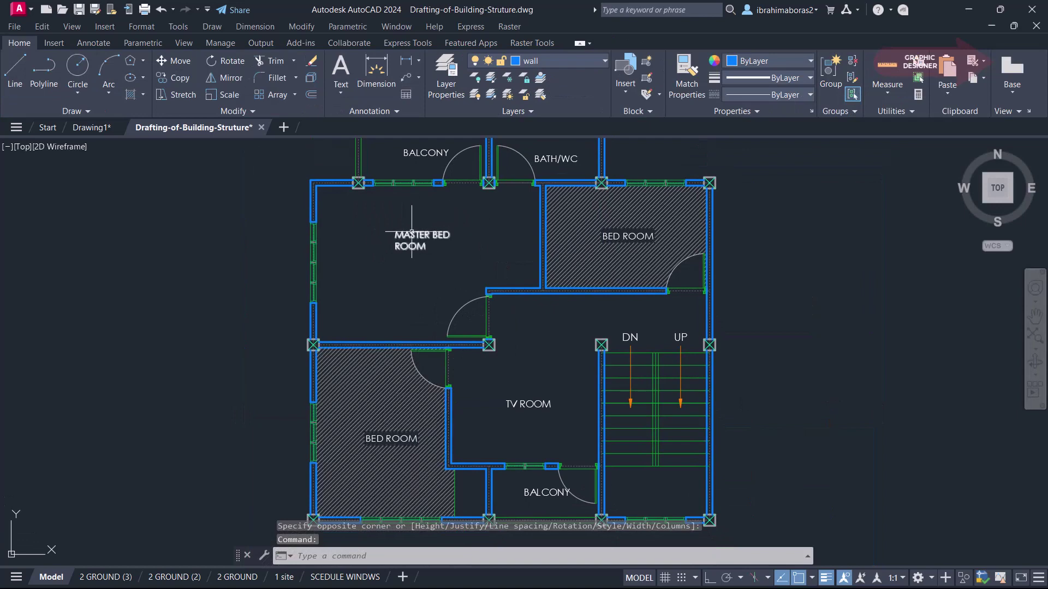
pyautogui.scroll(2, 425, 228)
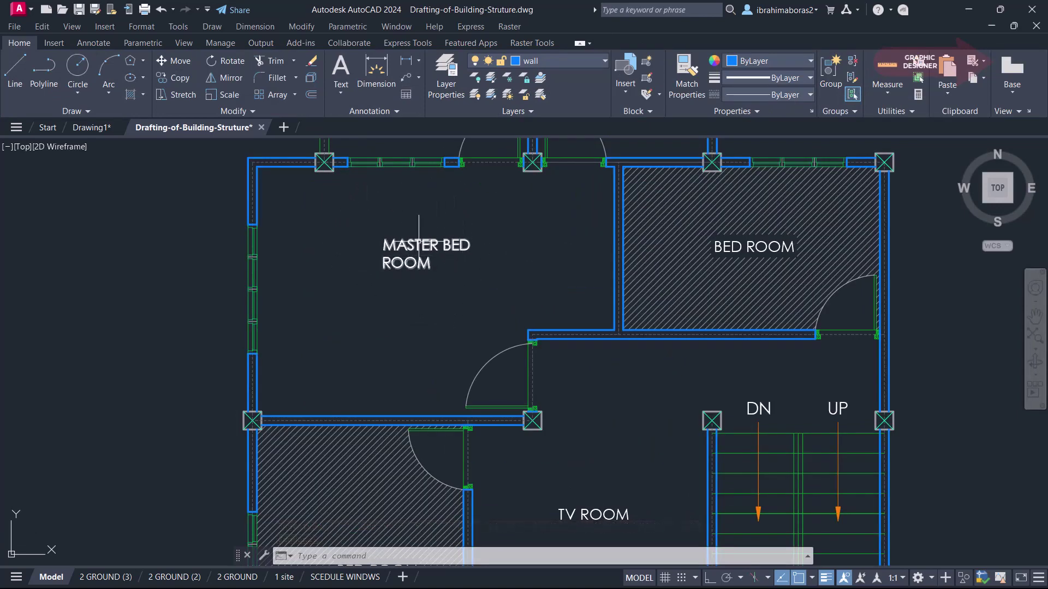
pyautogui.scroll(-2, 459, 261)
pyautogui.moveTo(473, 265)
pyautogui.mouseDown(button='middle')
pyautogui.moveTo(418, 263)
pyautogui.moveTo(428, 292)
pyautogui.mouseUp(button='middle')
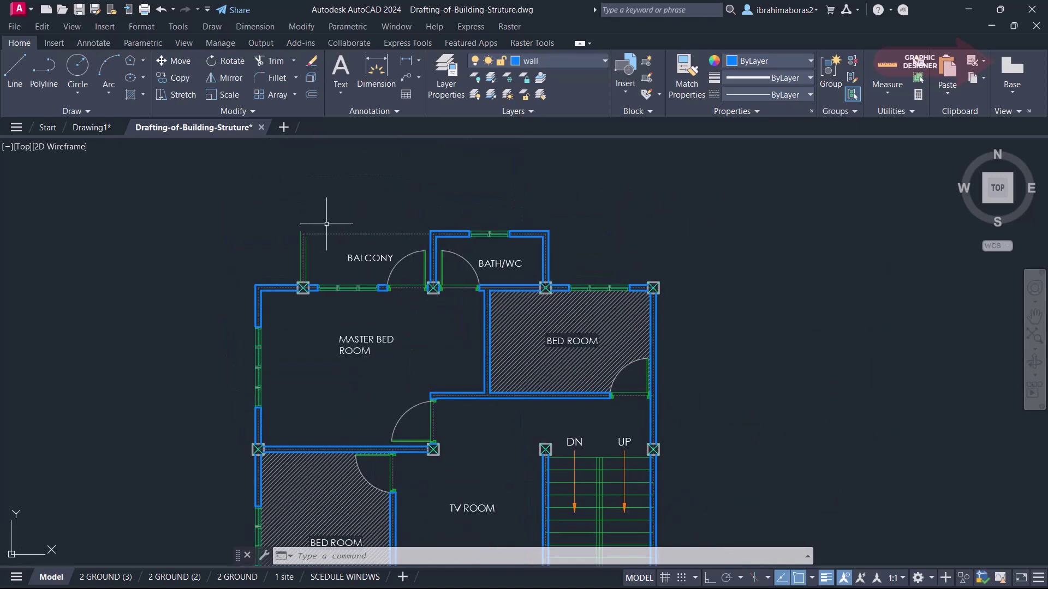
pyautogui.scroll(3, 322, 226)
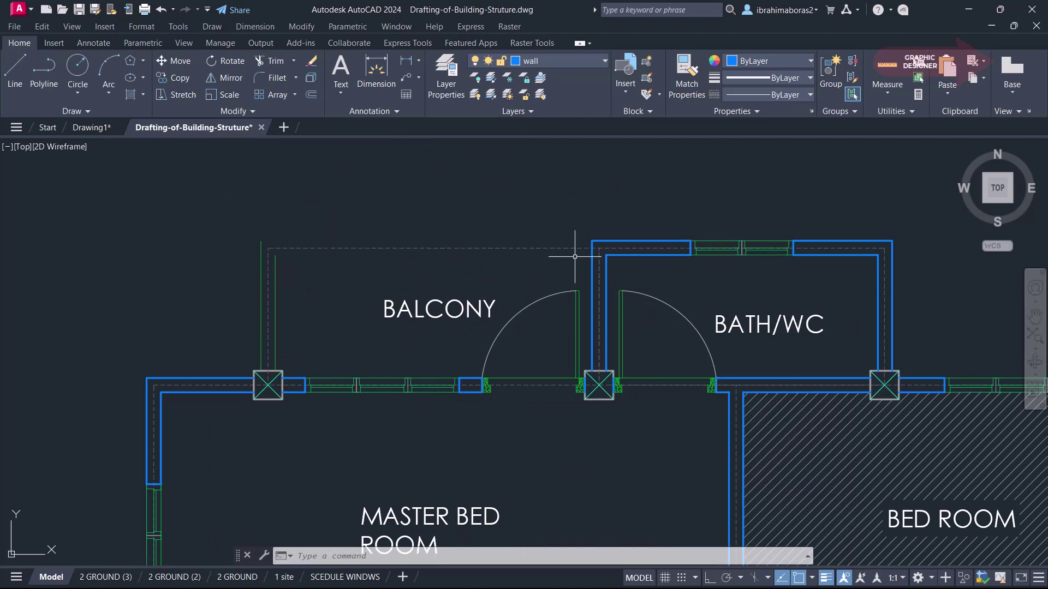
# Step: Draw a line matching the vertical balcony edge across the balcony top, perpendicular to the bath wall
pyautogui.click(276, 275)
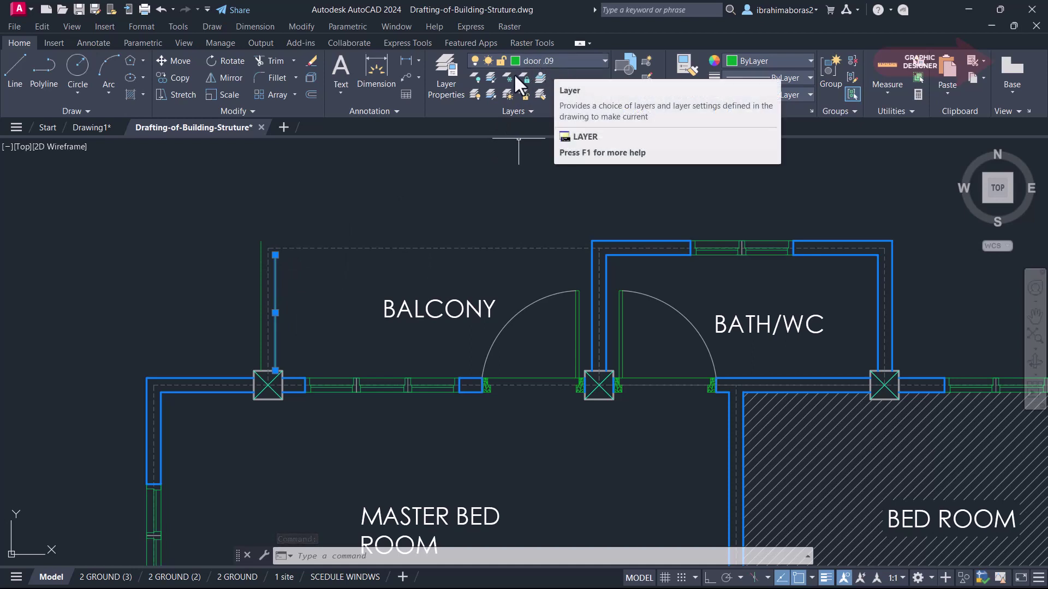
pyautogui.press('Escape')
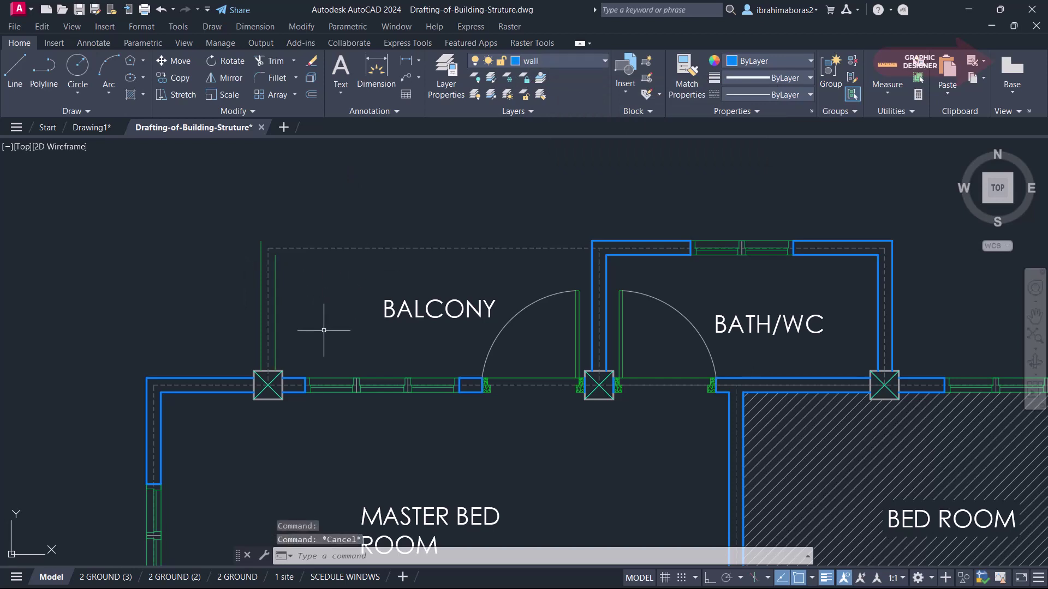
pyautogui.press('Escape')
pyautogui.write('ADD')
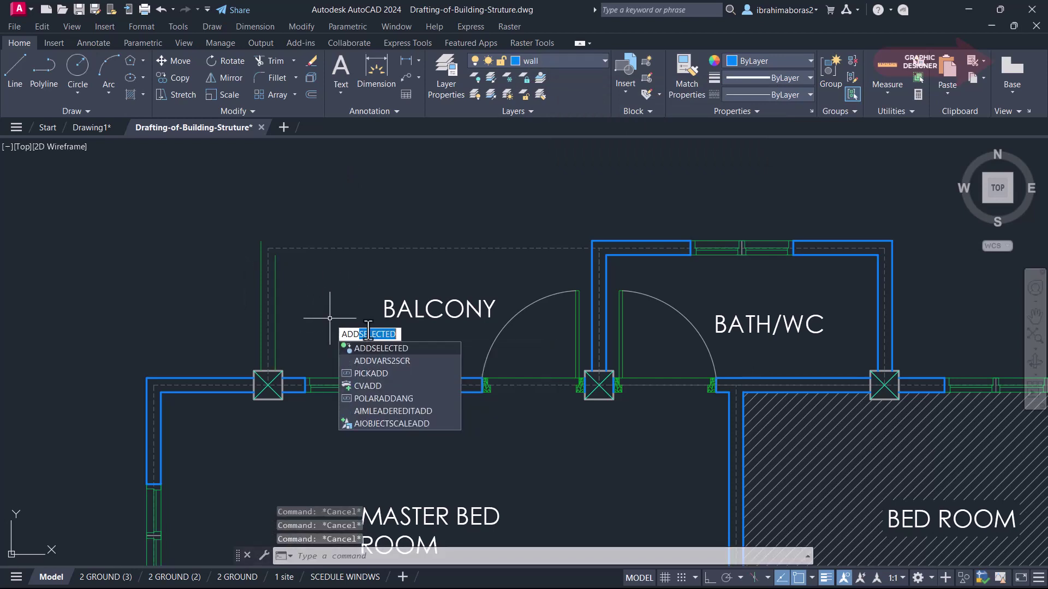
pyautogui.click(380, 350)
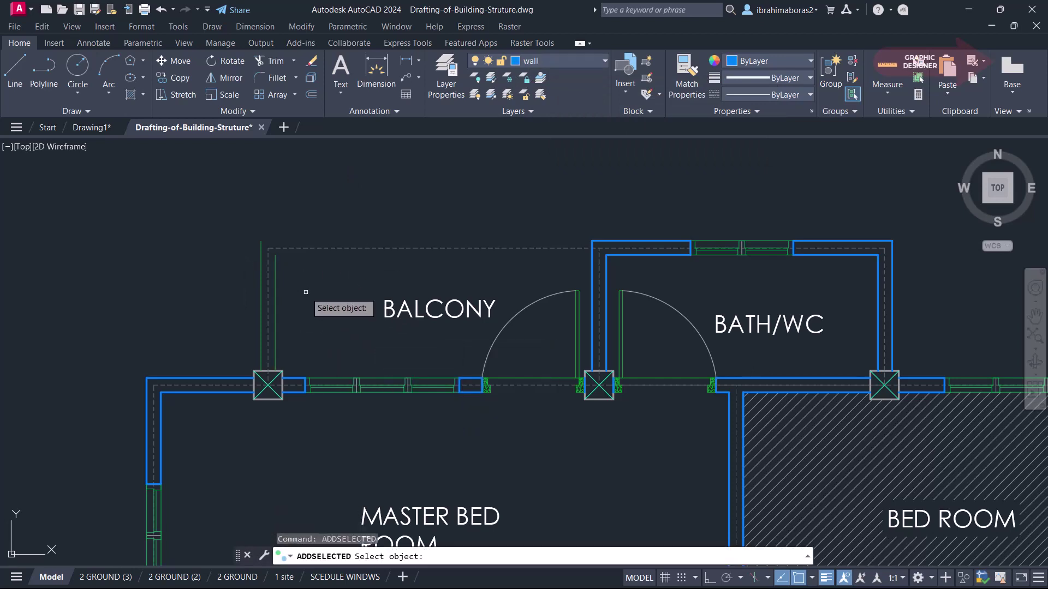
pyautogui.click(276, 280)
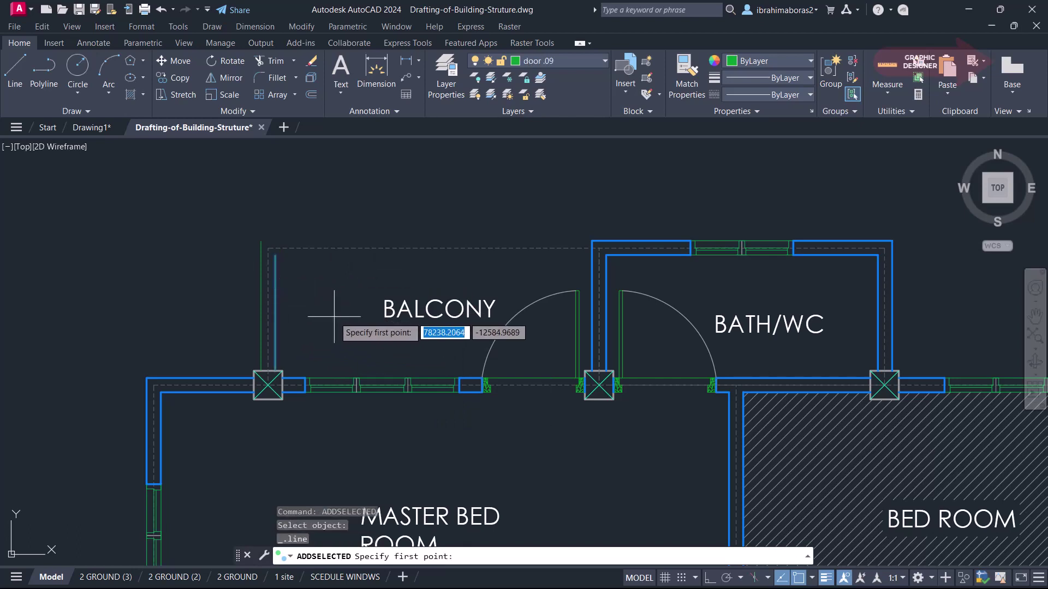
pyautogui.click(275, 255)
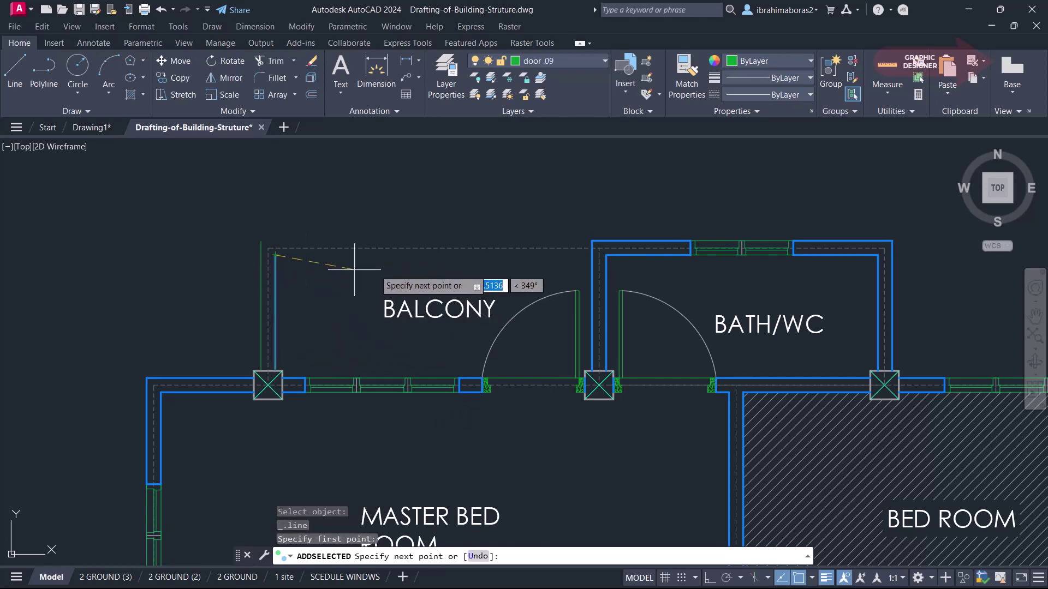
pyautogui.press('F8')
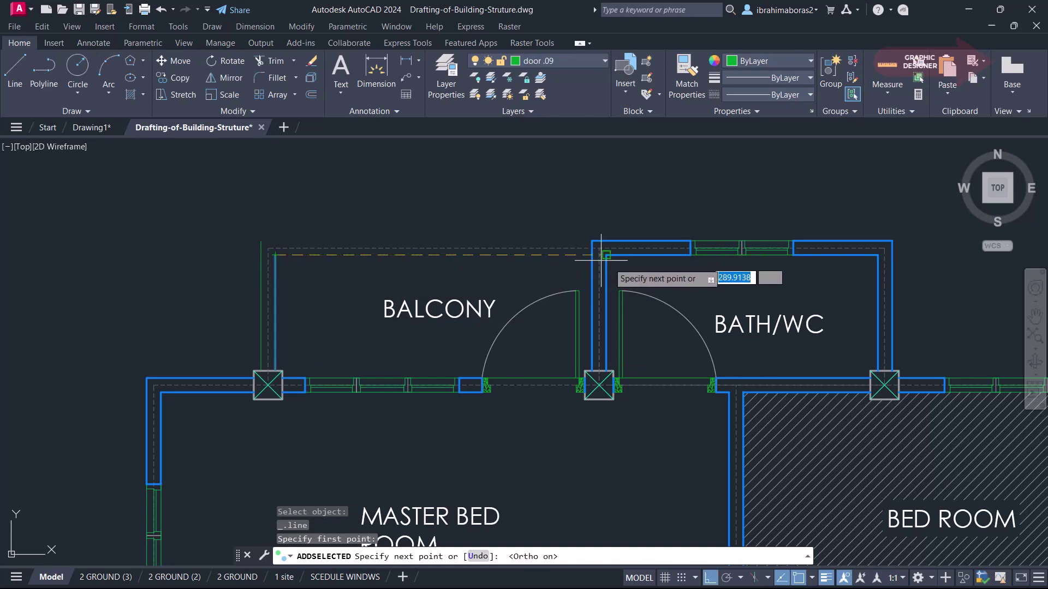
pyautogui.keyDown('shift'); pyautogui.rightClick(574, 267); pyautogui.keyUp('shift')
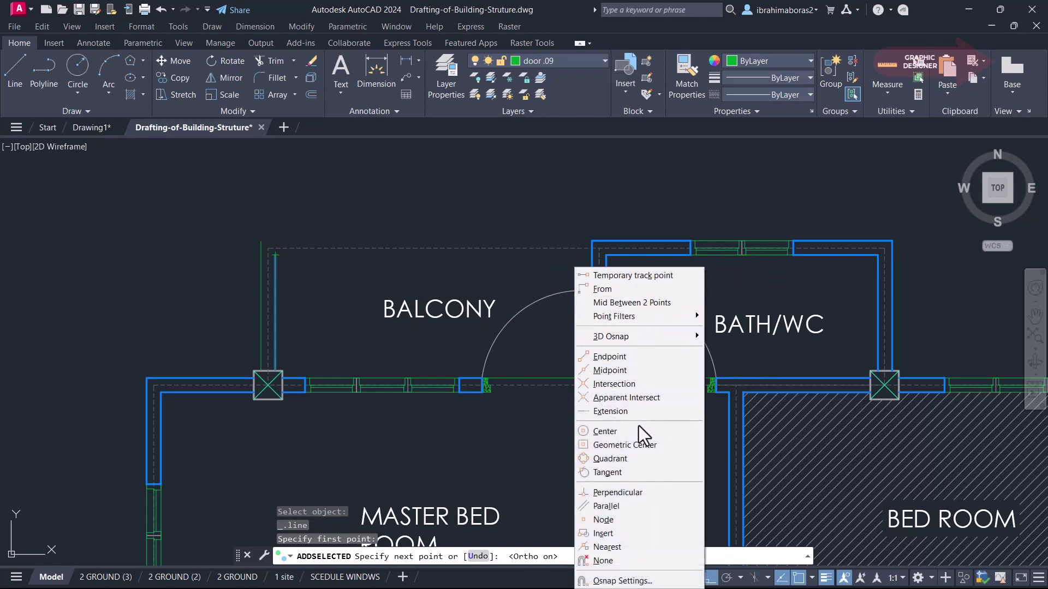
pyautogui.click(633, 494)
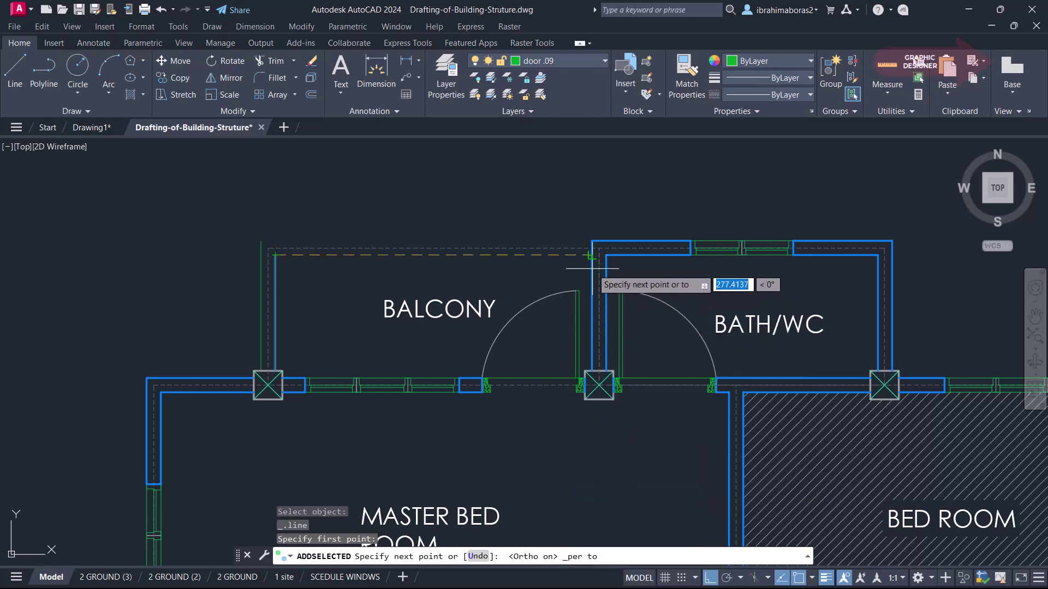
pyautogui.click(571, 276)
pyautogui.rightClick(574, 271)
pyautogui.click(581, 276)
pyautogui.write('A')
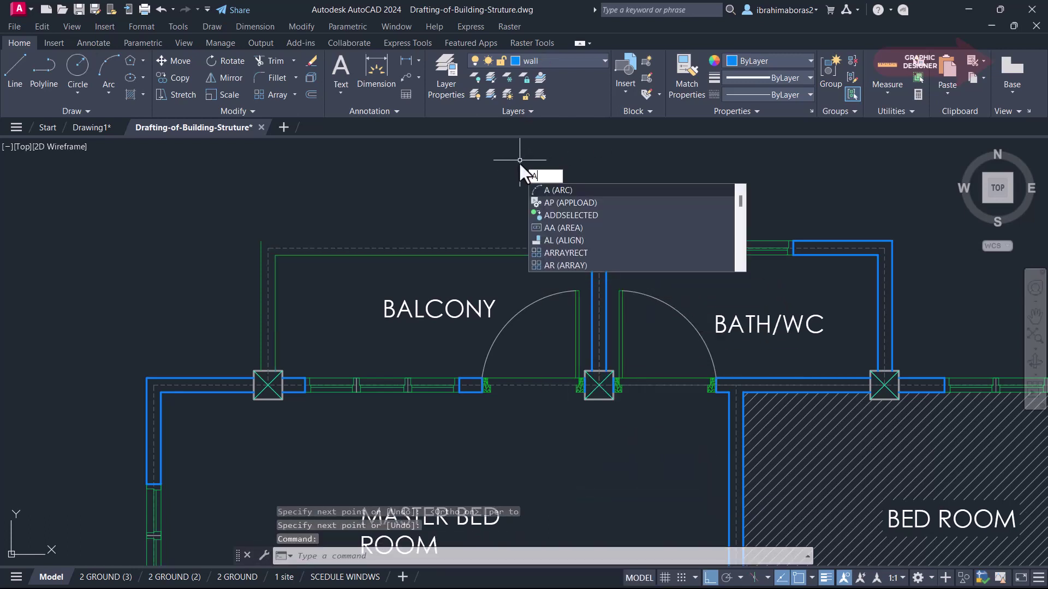
pyautogui.press('Escape')
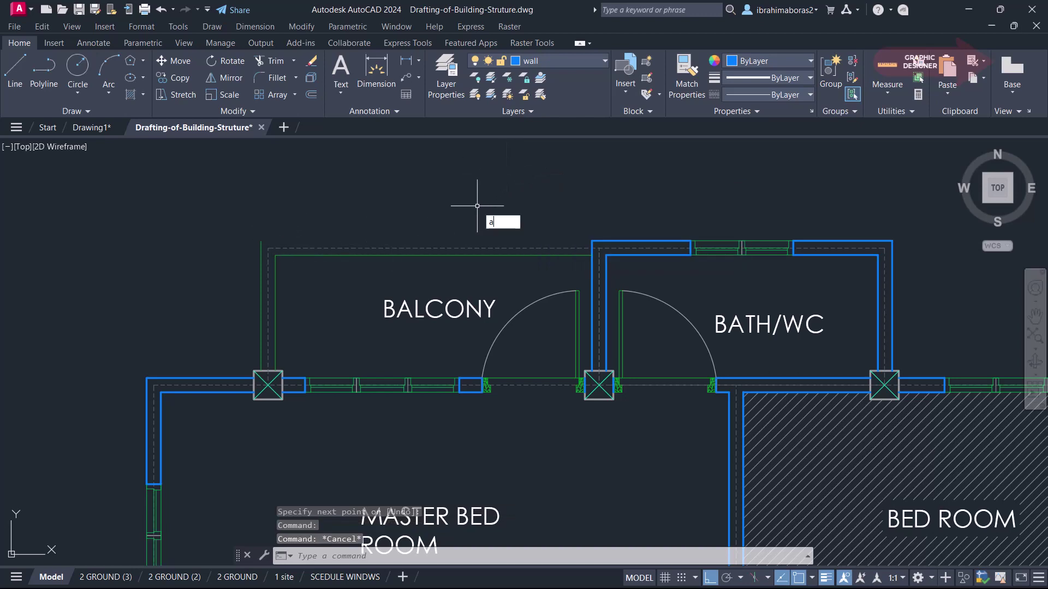
# Step: Add a second matching balcony railing line starting at the bath wall corner
pyautogui.write('add')
pyautogui.press('Return')
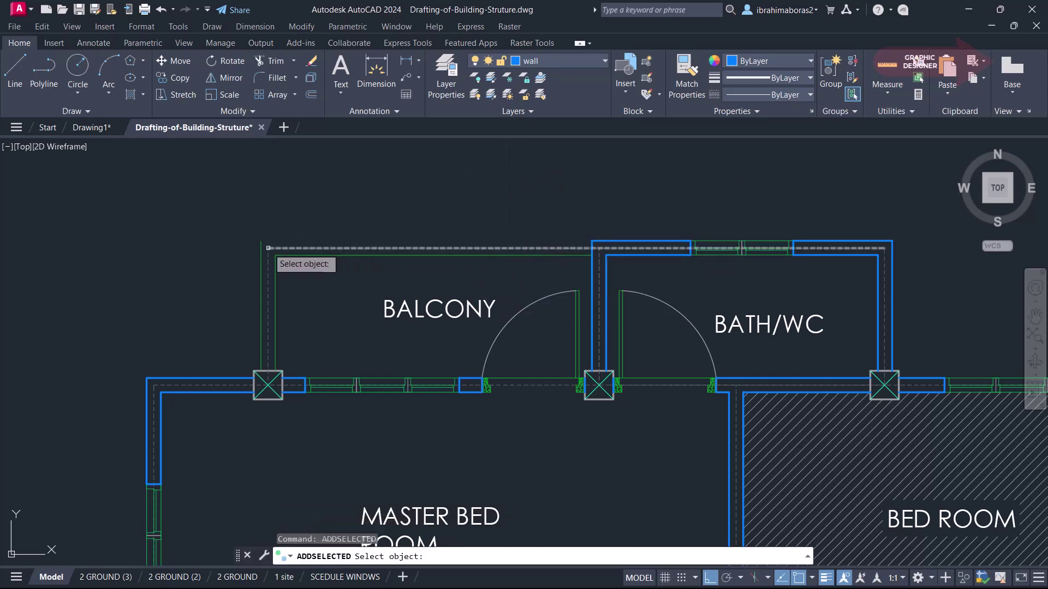
pyautogui.click(261, 257)
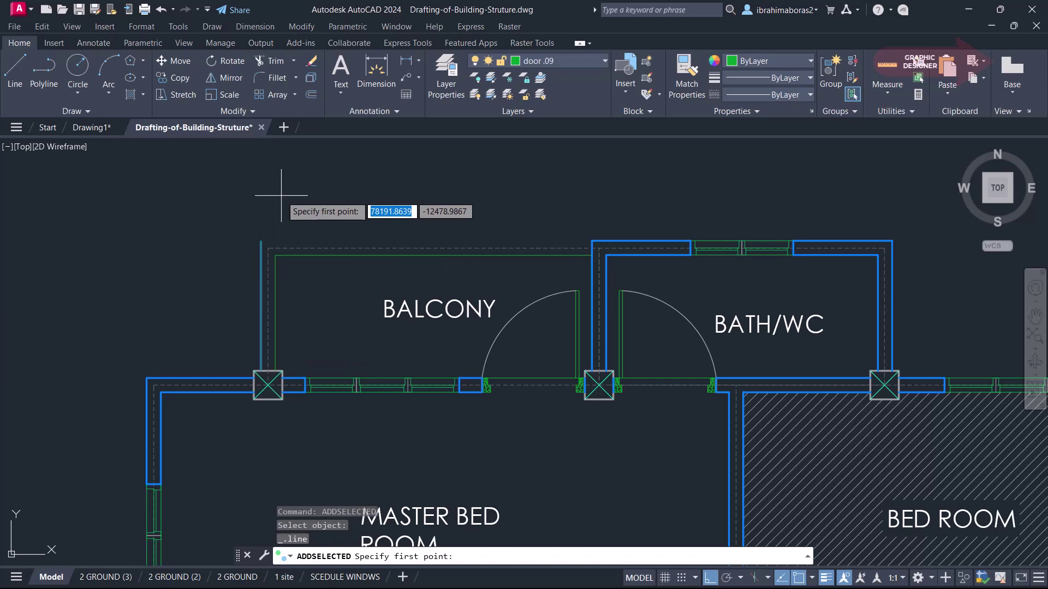
pyautogui.click(261, 241)
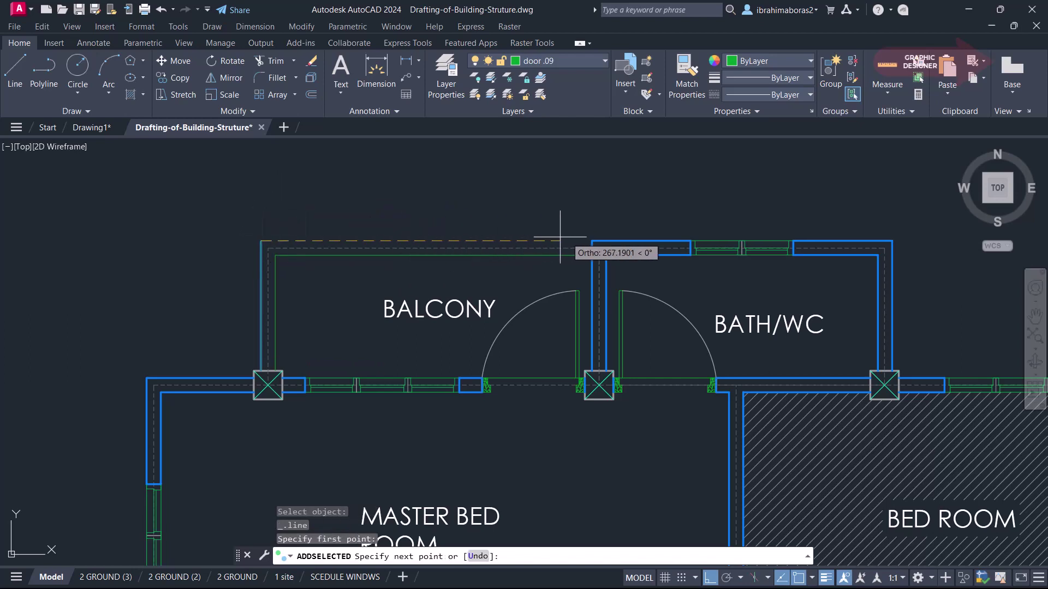
pyautogui.rightClick(632, 195)
pyautogui.click(659, 202)
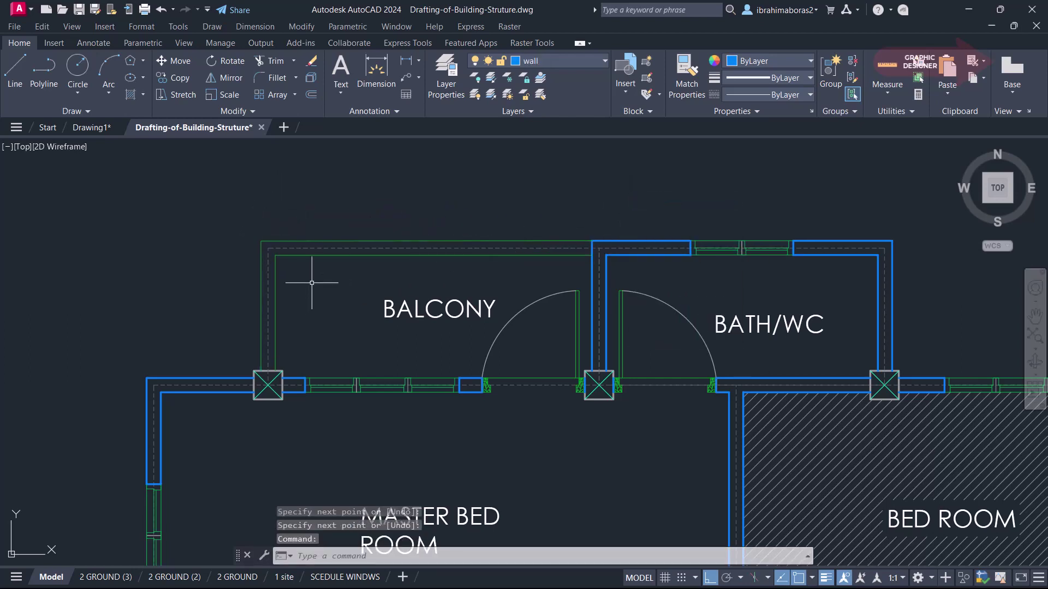
# Step: Zoom out and pan until the whole first-floor plan is visible
pyautogui.scroll(-4, 474, 258)
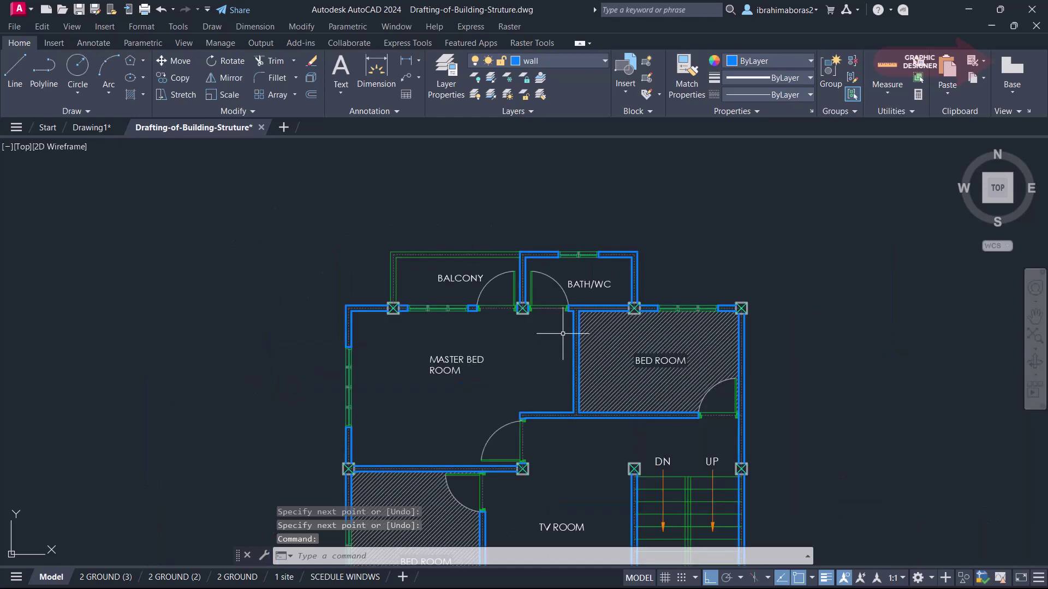
pyautogui.moveTo(562, 334); pyautogui.dragTo(495, 225, button='middle')
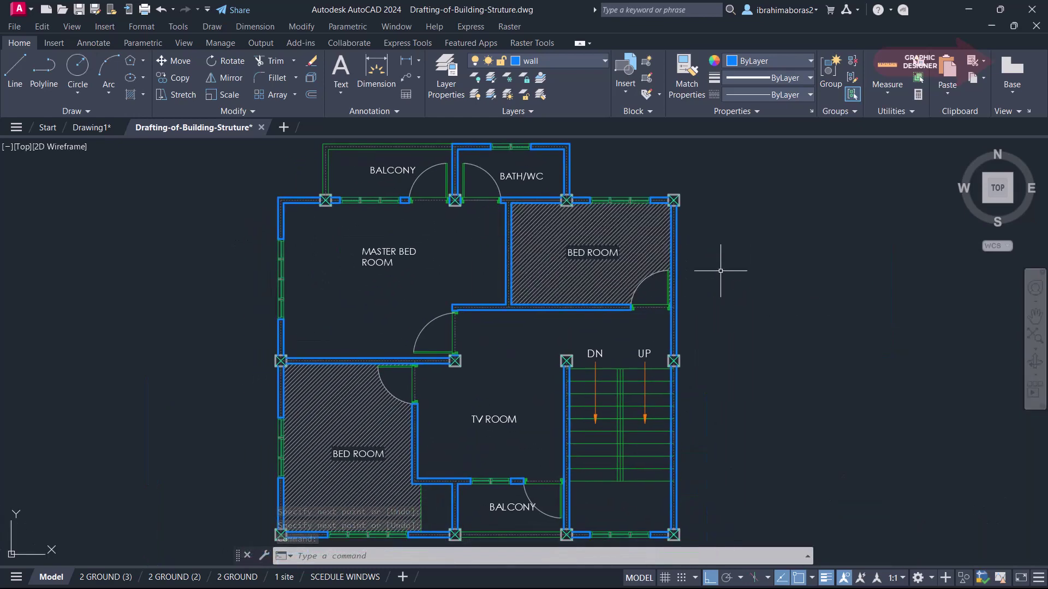